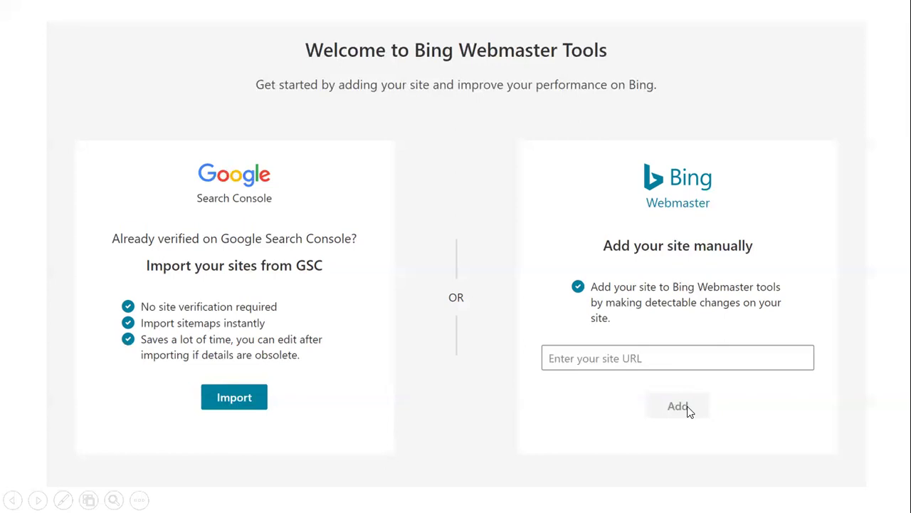
- Advance the slide show past the Add a Site slide to the DNS auto verification slide, and end the show there
left_click(820, 245)
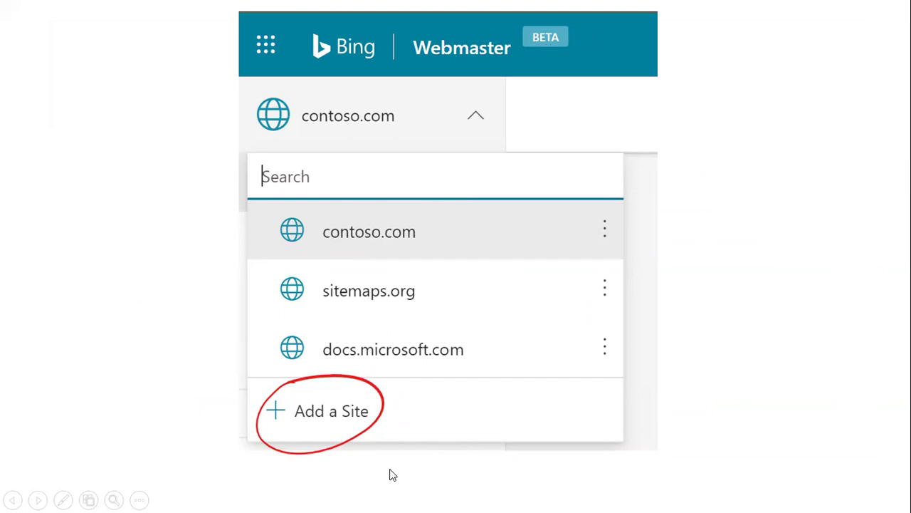
left_click(818, 207)
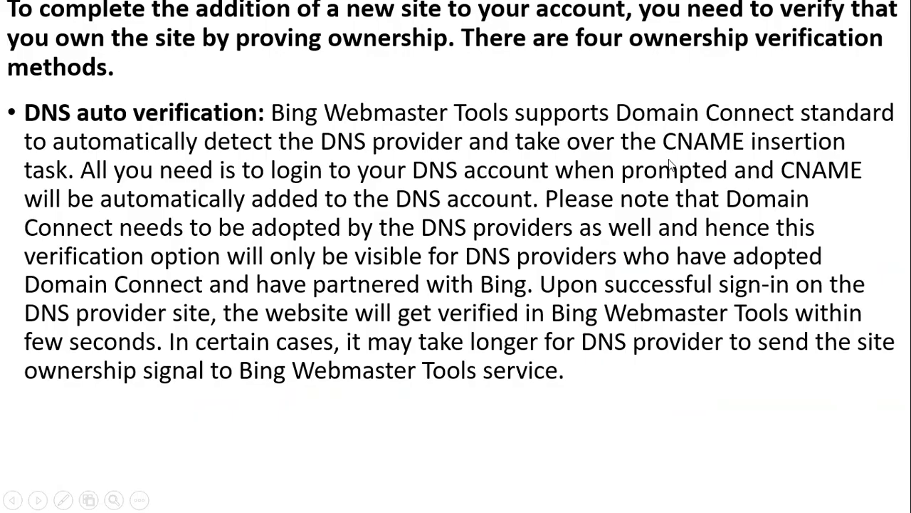
key("Escape")
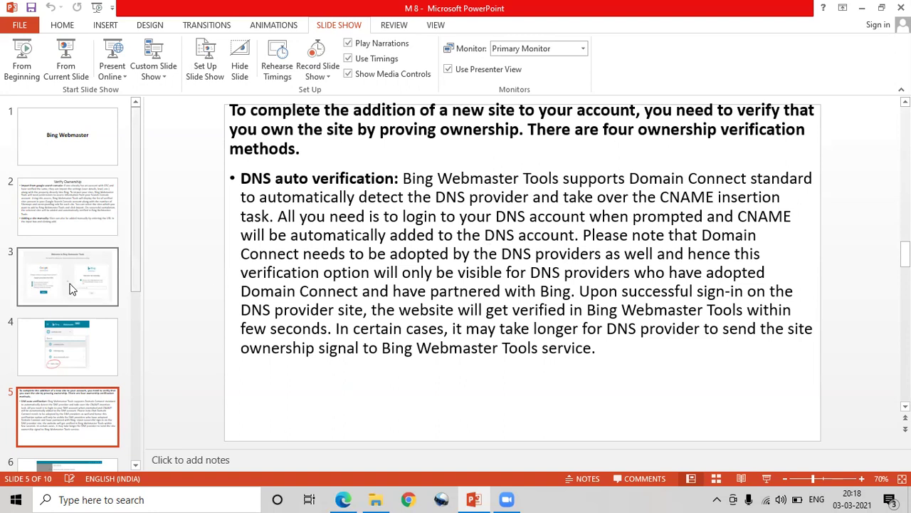
- Highlight the "DNS auto verification" heading on slide 5 and start the slide show from slide 6, the Add & verify site screenshot
left_click_drag(137, 142, 136, 228)
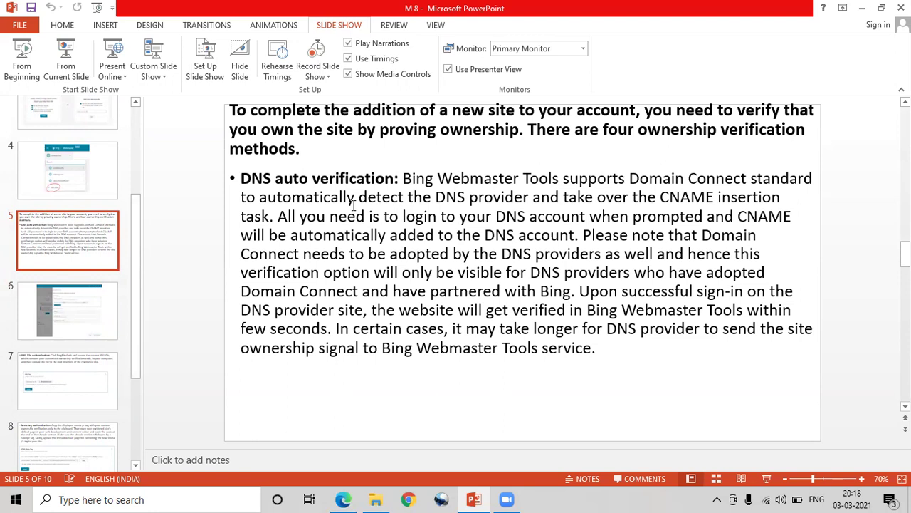
left_click_drag(251, 179, 390, 180)
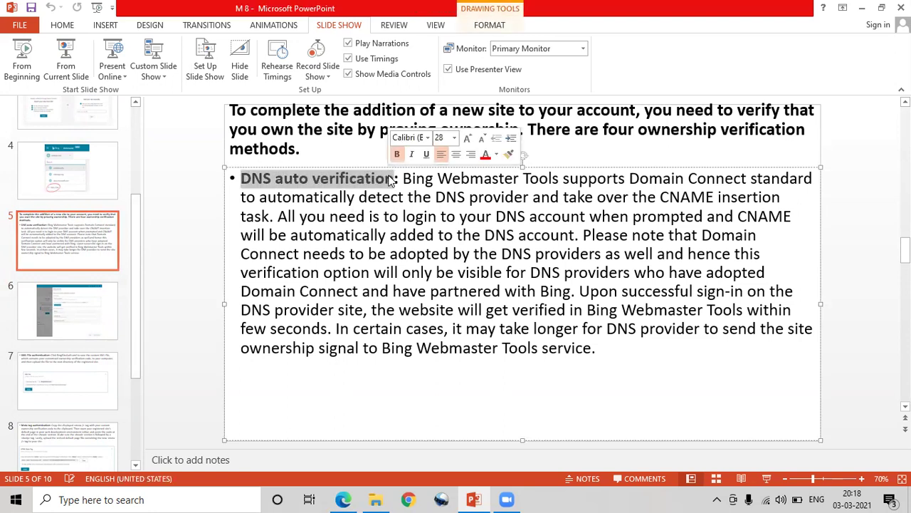
left_click(95, 304)
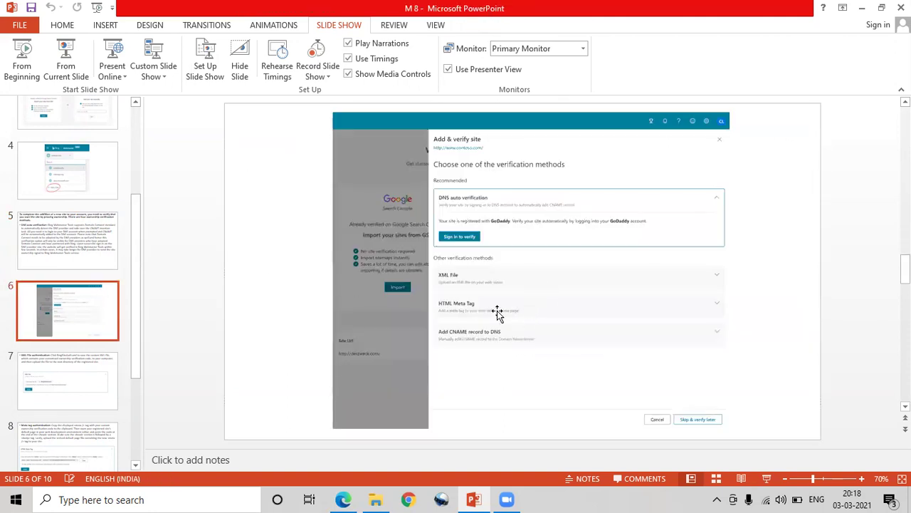
left_click(65, 57)
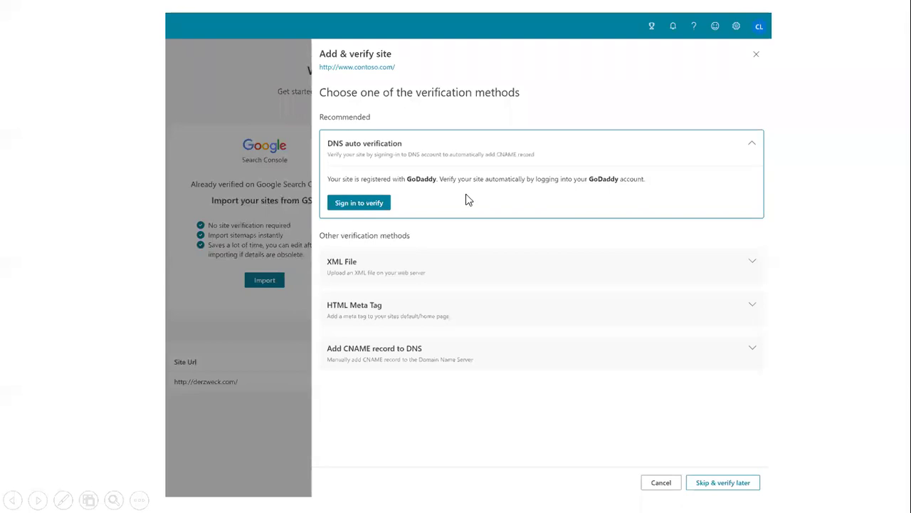
- Preview the XML File and Meta tag authentication slides, and return to the slide listing the verification methods
key("Right")
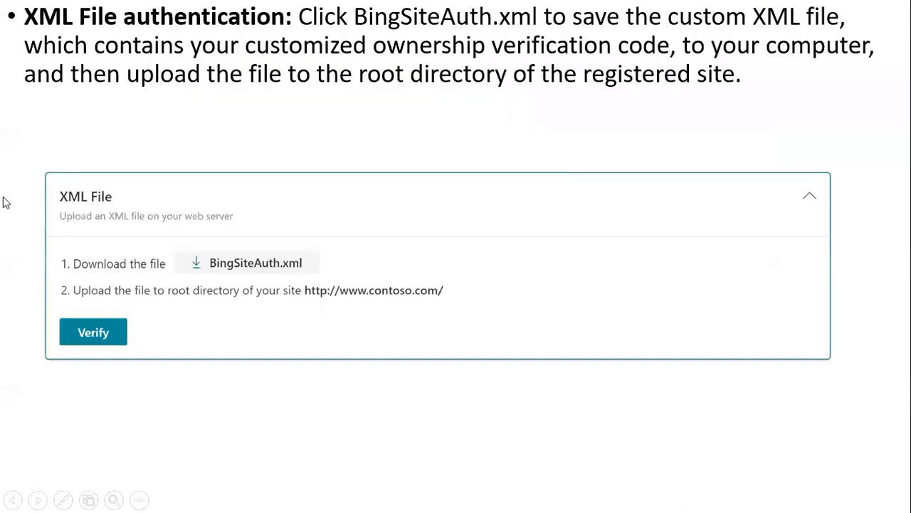
key("Right")
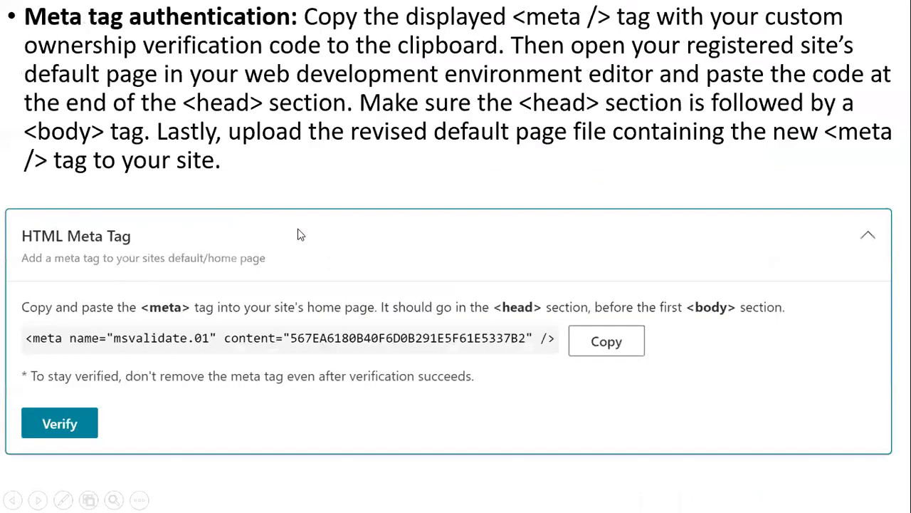
key("Right")
key("Left")
key("Left")
key("Left")
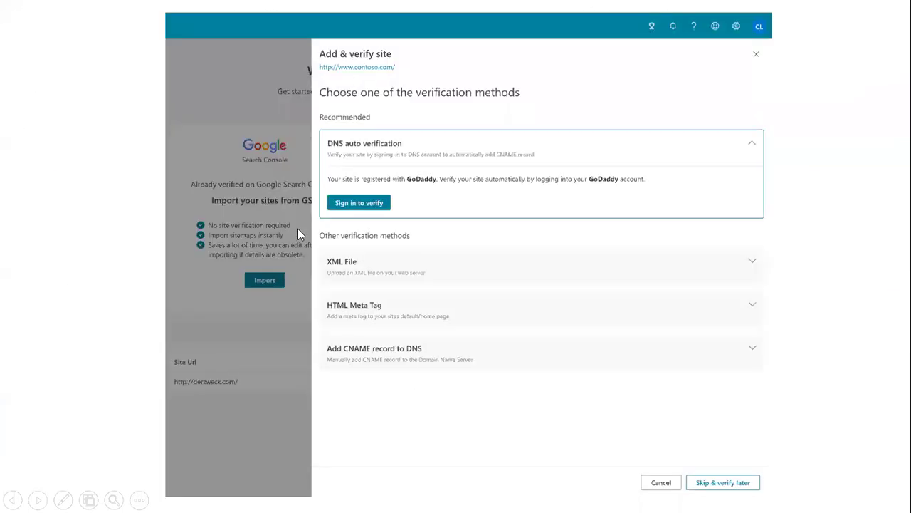
- Present the XML File and Meta tag authentication slides through to the Crawl Errors slide, and end the slide show
key("Right")
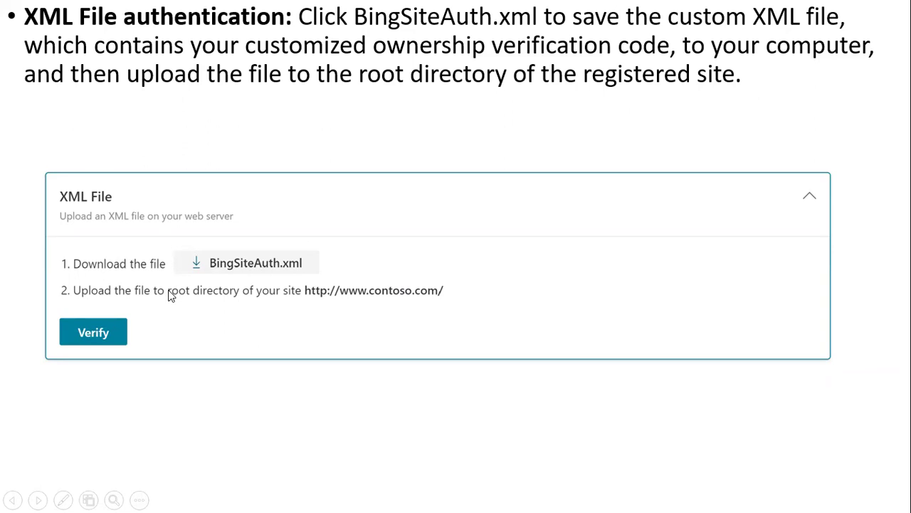
key("Right")
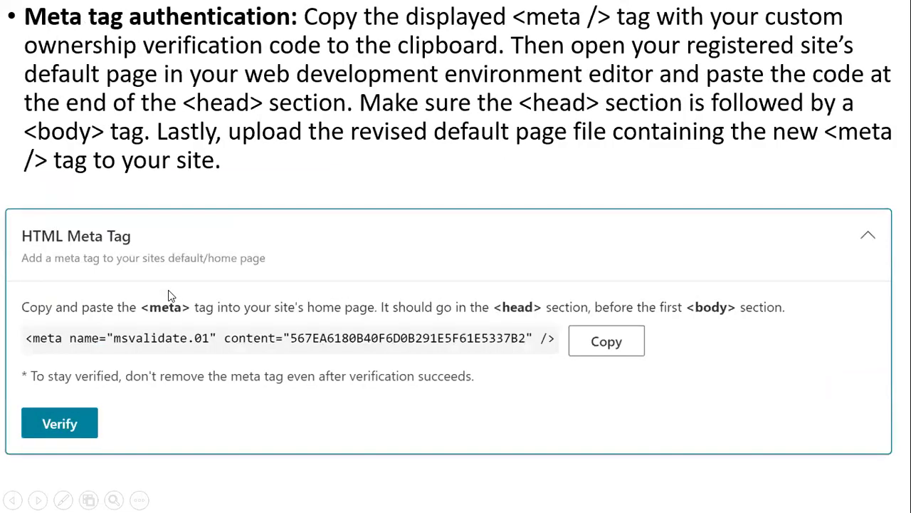
key("Left")
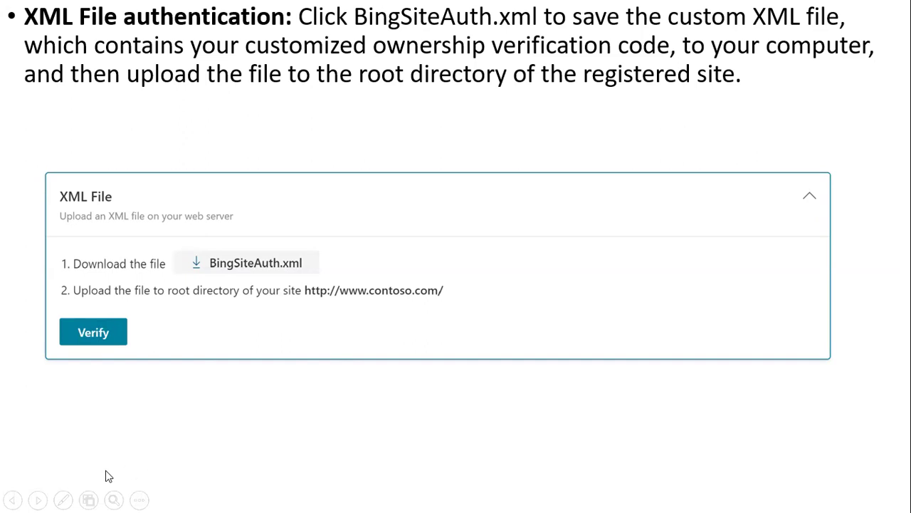
left_click(782, 288)
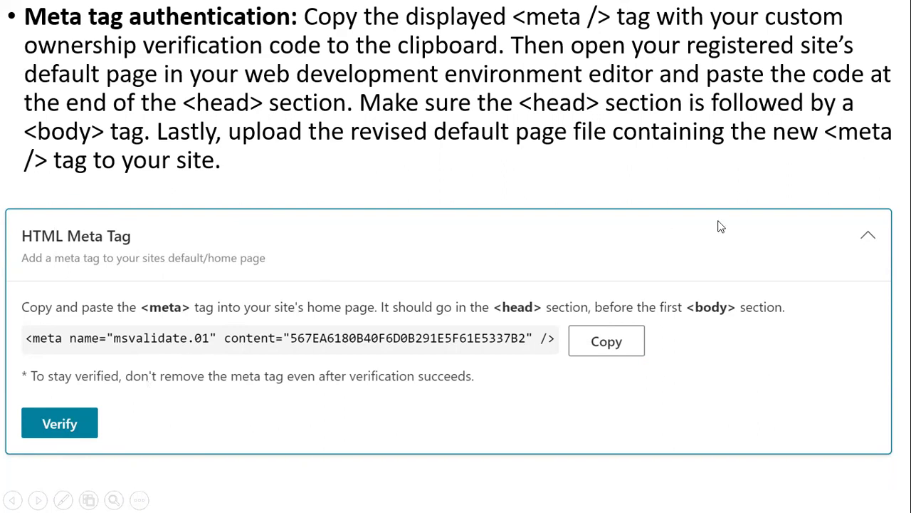
left_click(878, 182)
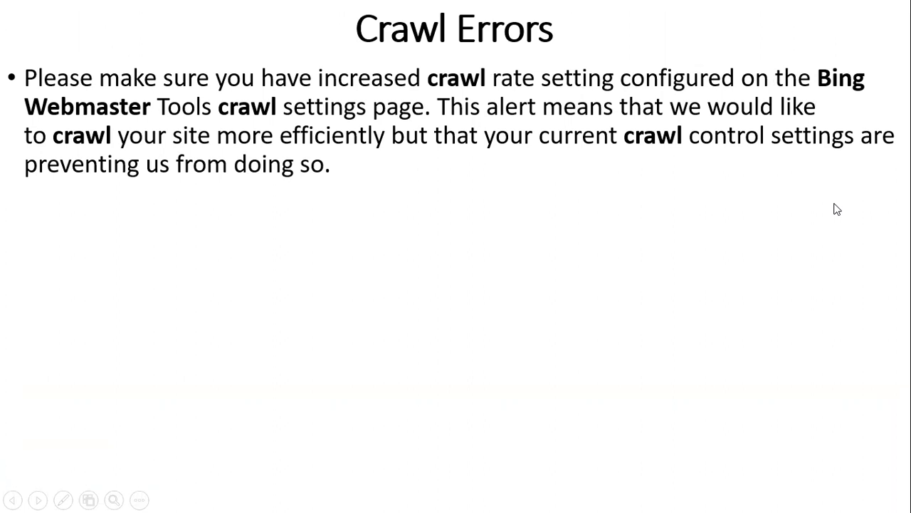
key("Escape")
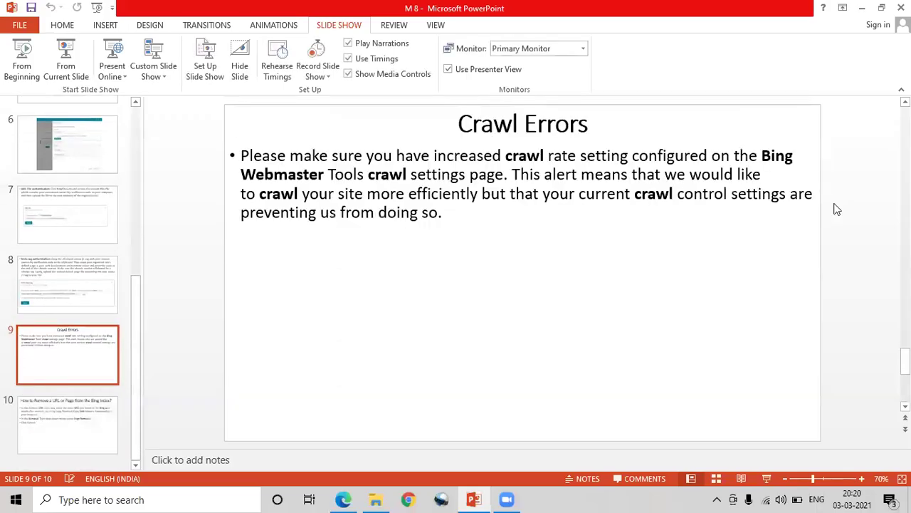
- Switch to Chrome, search Google for "bing webmaster" and open the Bing Webmaster Tools result
left_click(411, 498)
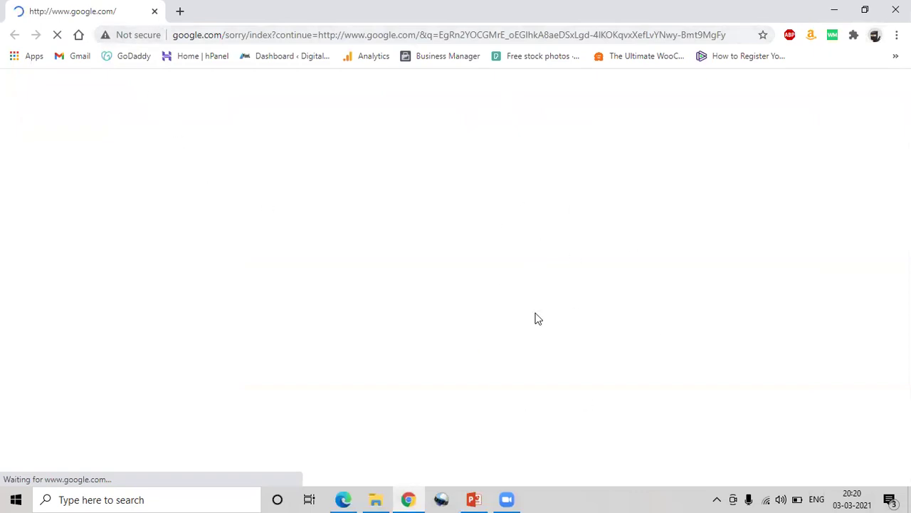
left_click(77, 40)
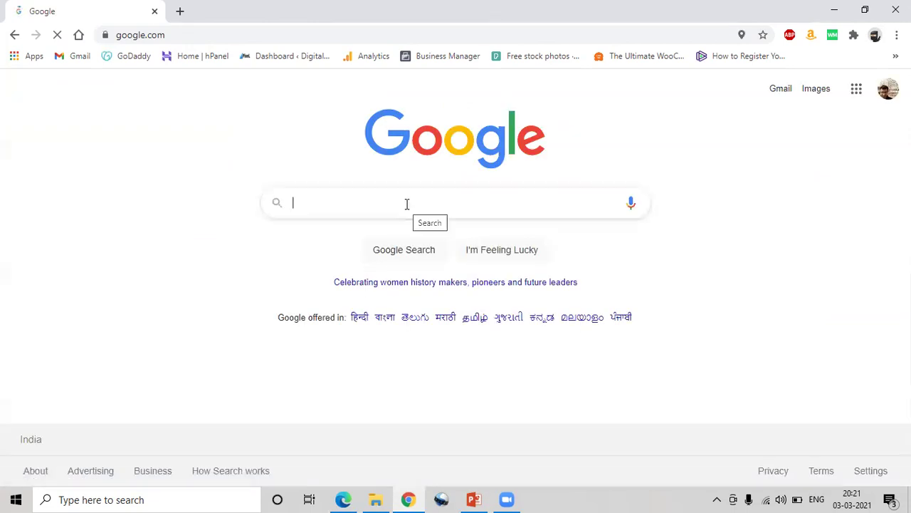
type("bing")
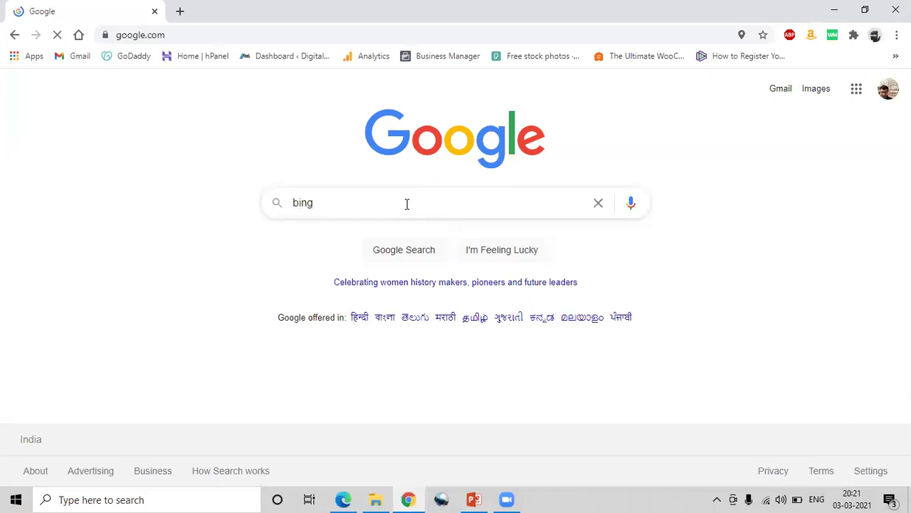
type(" webm")
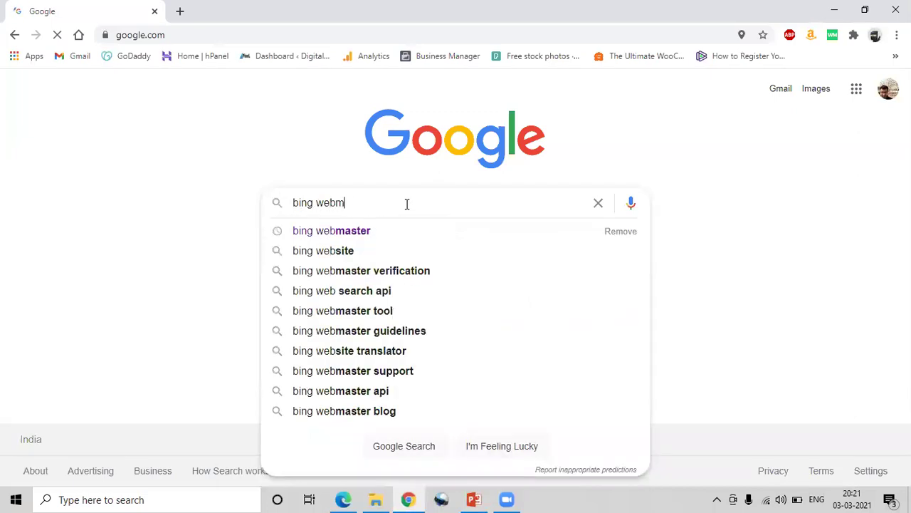
type("aster")
key("Down")
key("Return")
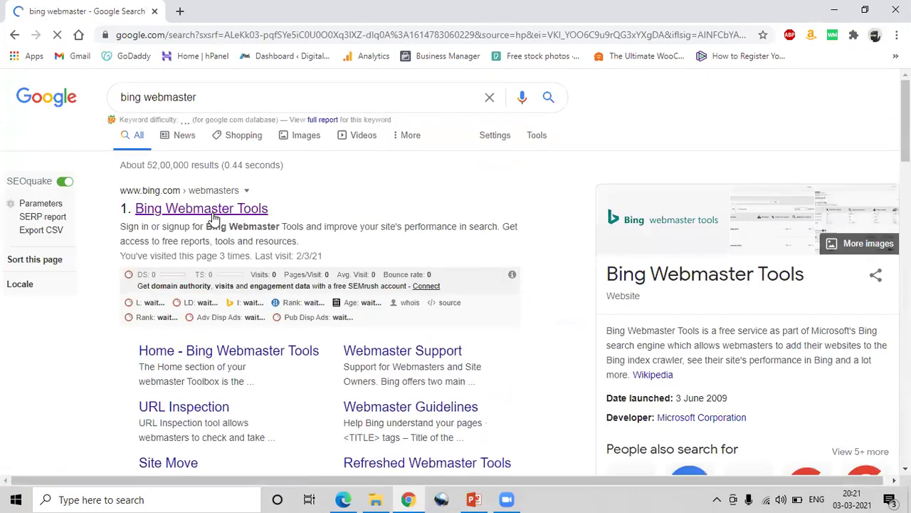
left_click(213, 214)
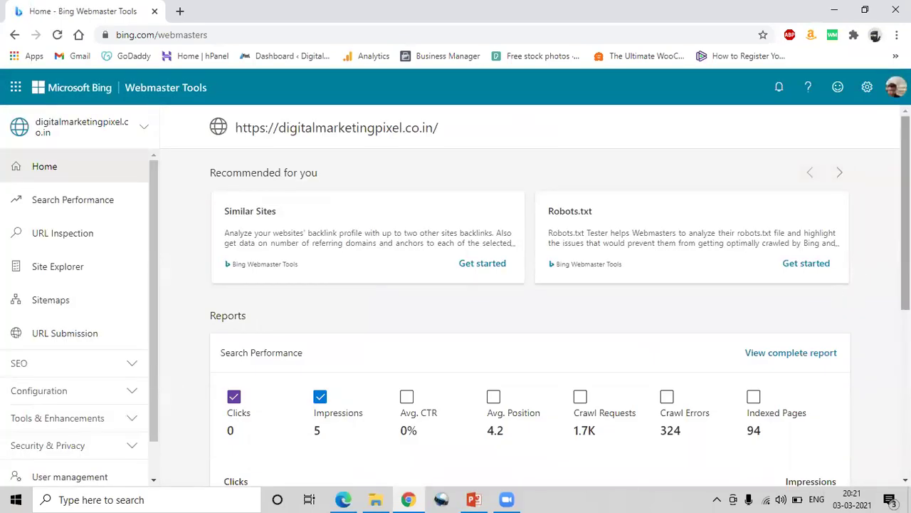
- Examine the home page's Search Performance and URL Submission reports, and check the site list for its Add a site option
mouse_move(905, 214)
left_mouse_down()
mouse_move(905, 285)
mouse_move(905, 212)
left_mouse_up()
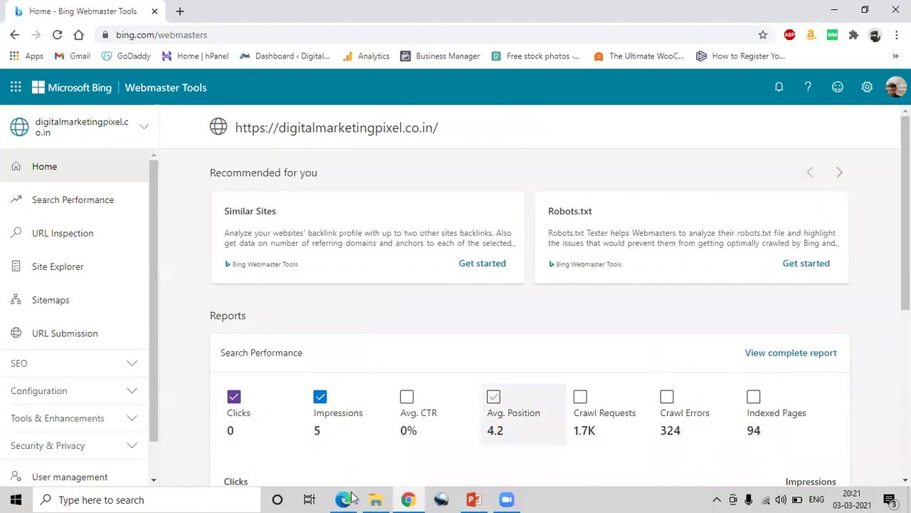
mouse_move(343, 498)
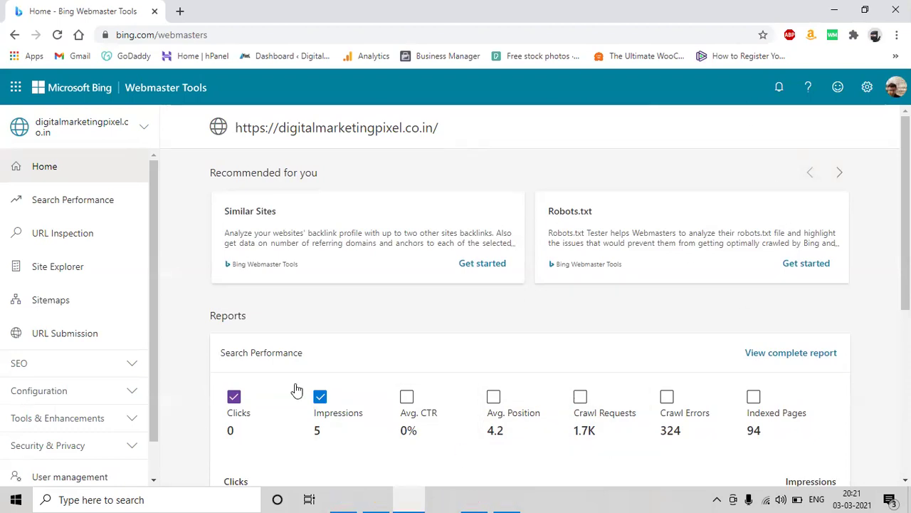
left_click_drag(906, 214, 906, 222)
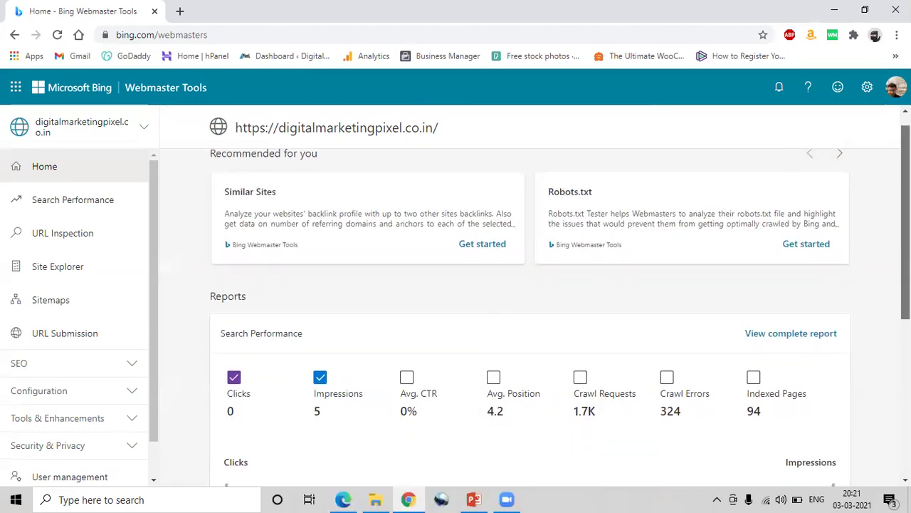
scroll(527, 296, "down", 4)
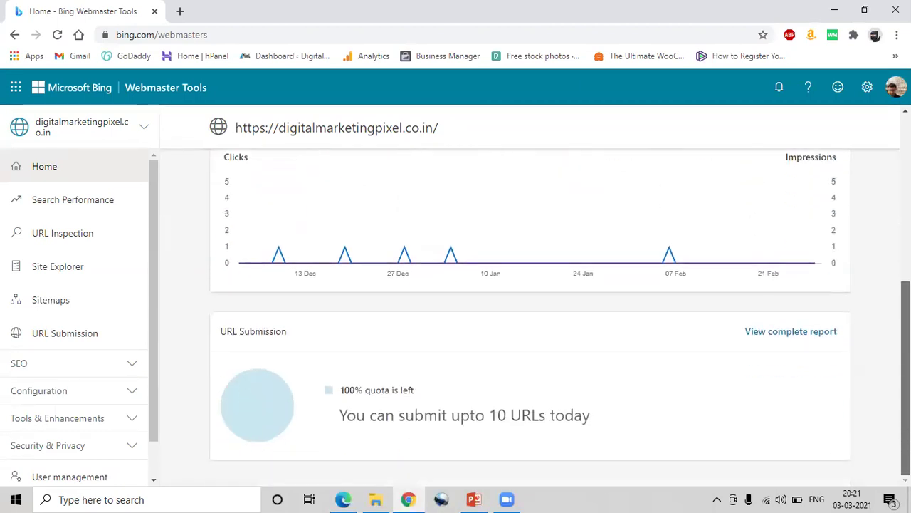
scroll(527, 314, "up", 1)
scroll(310, 215, "up", 3)
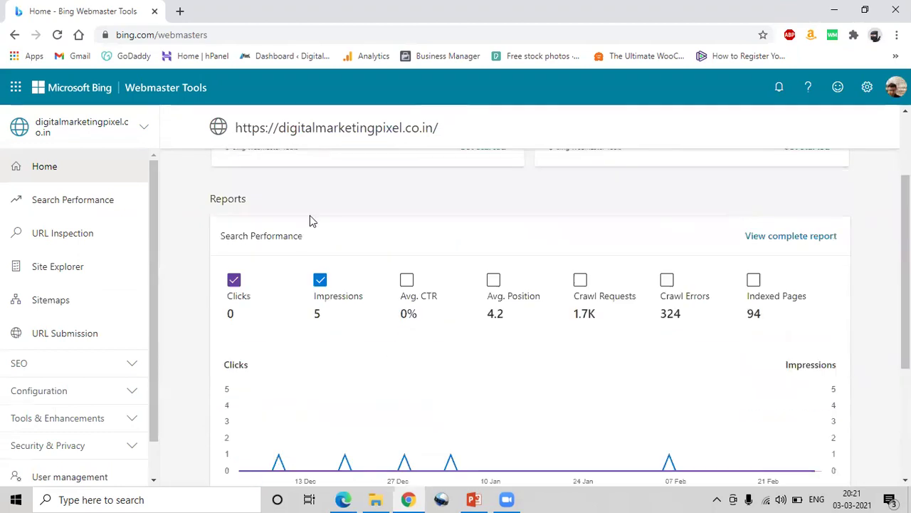
left_click(142, 125)
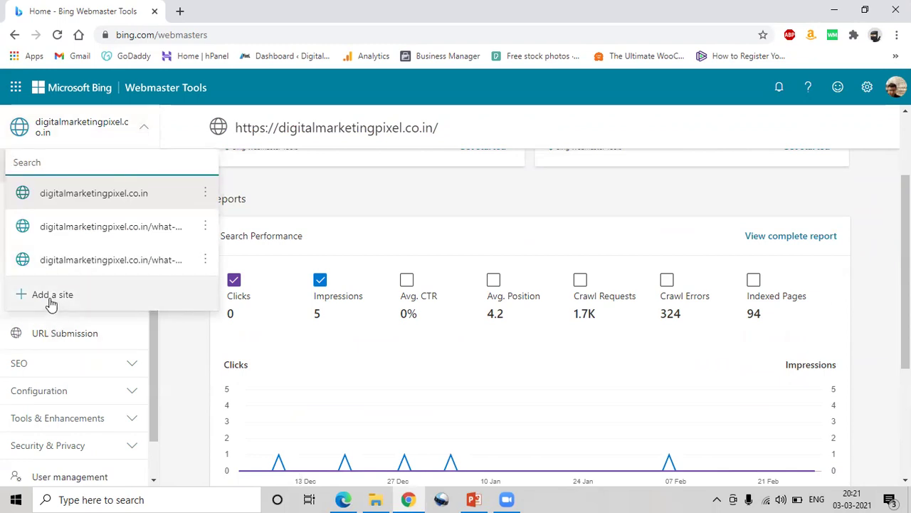
left_click(143, 130)
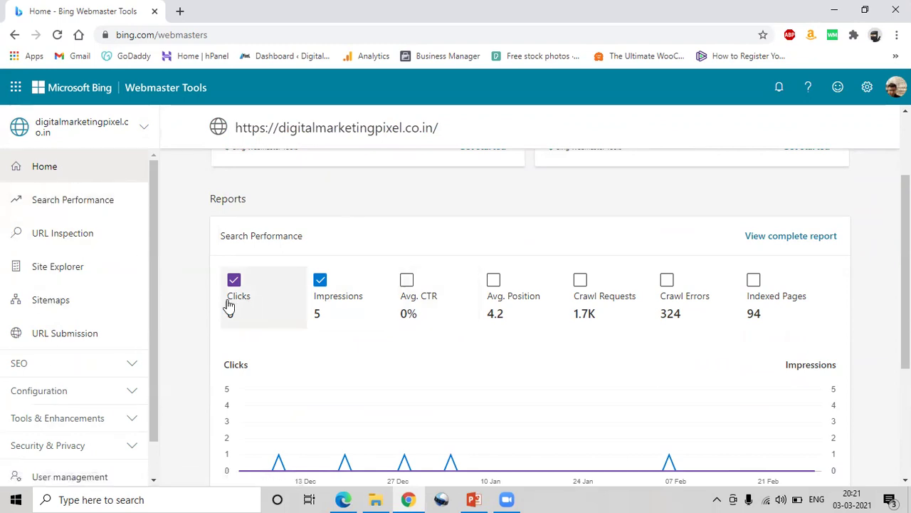
- Open the complete Search Performance report and review its overview chart and keyword list
left_click(790, 238)
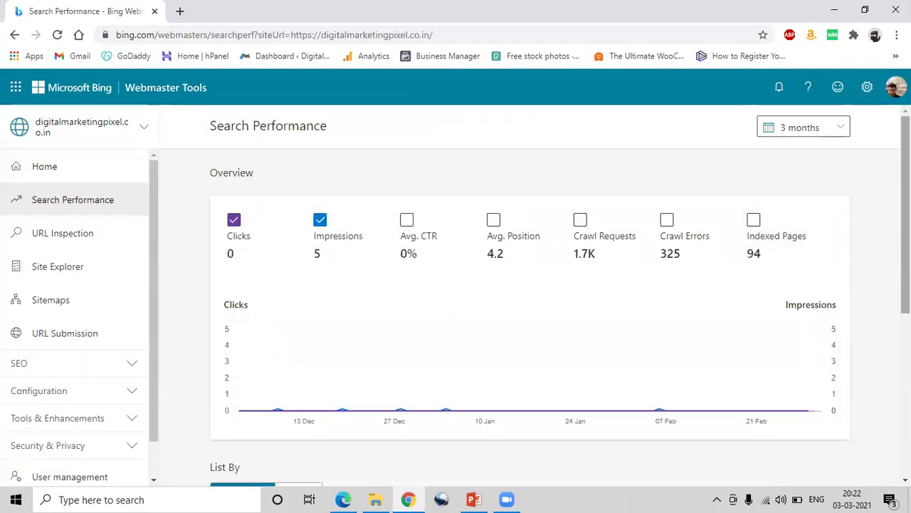
scroll(838, 195, "down", 2)
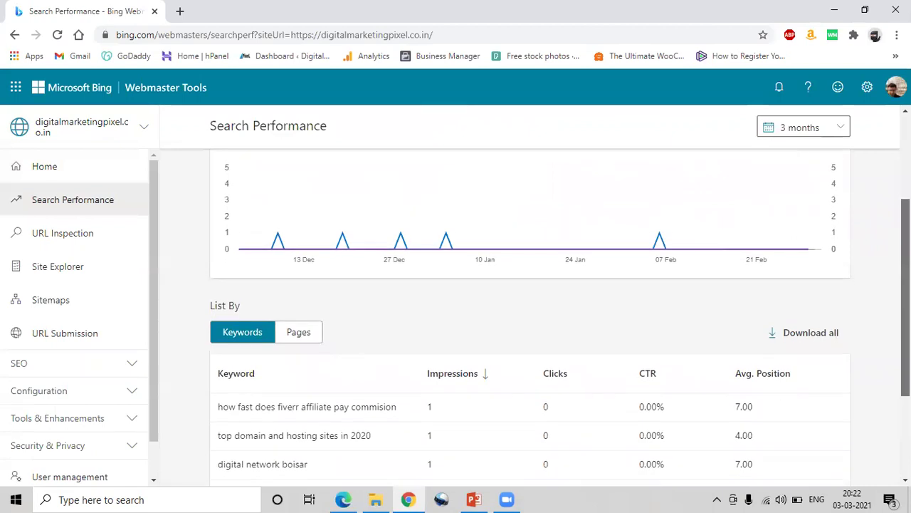
scroll(531, 299, "down", 1)
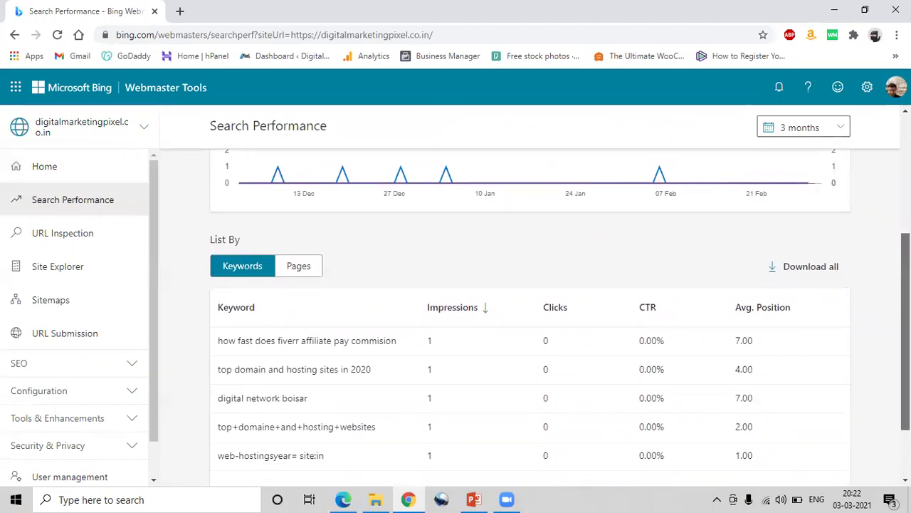
scroll(895, 315, "down", 1)
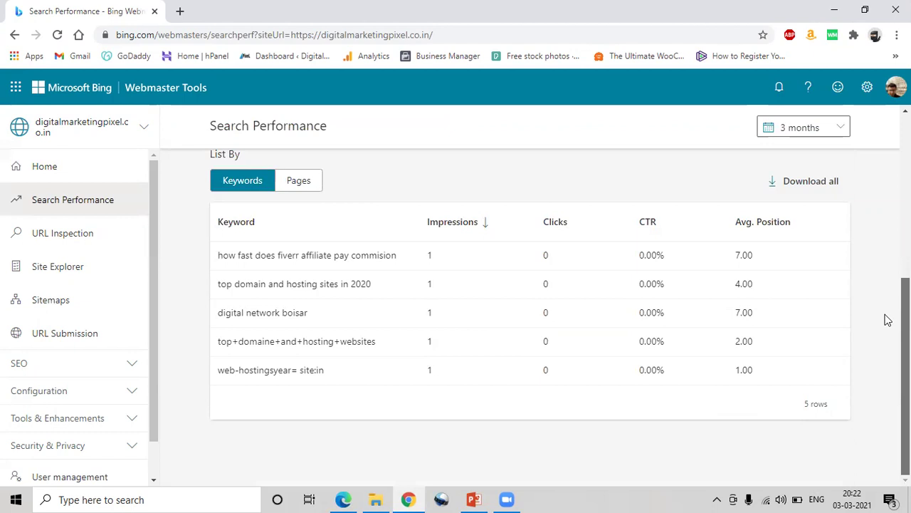
scroll(560, 369, "up", 1)
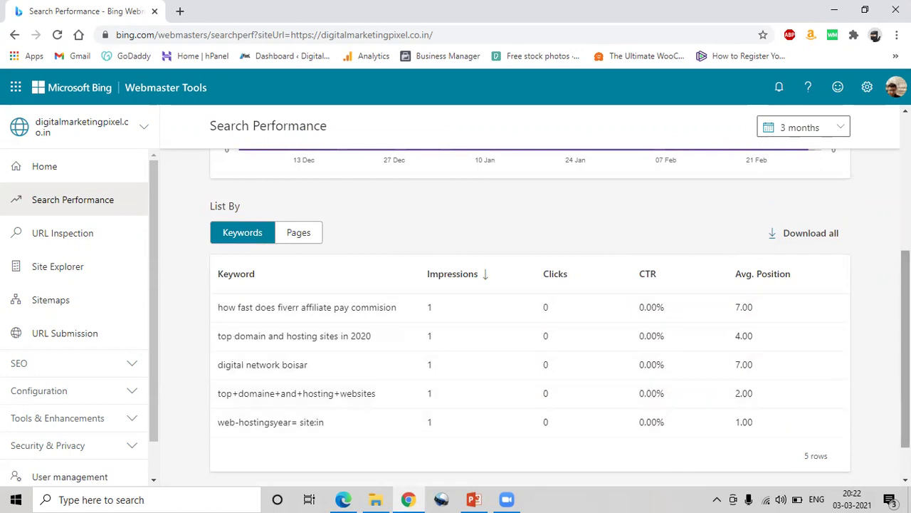
scroll(349, 265, "up", 5)
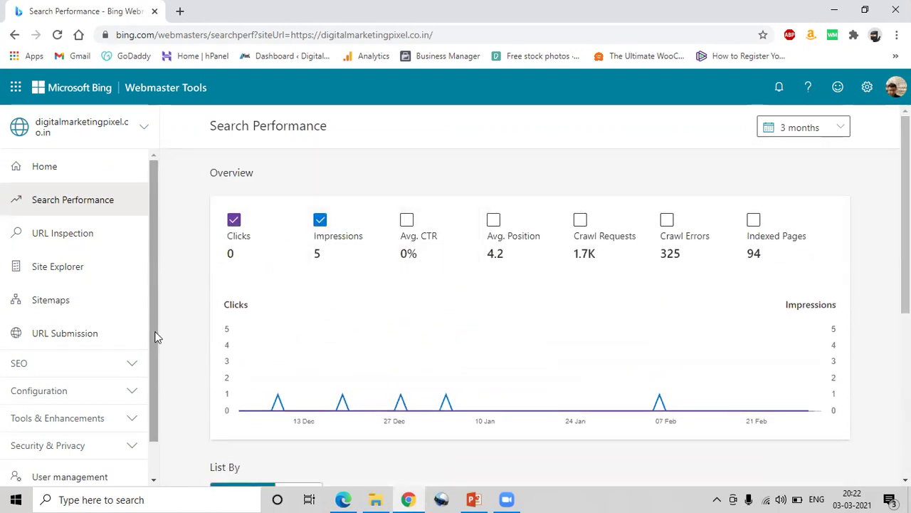
- Set the Search Performance period to 6 months and review the overview chart and keyword list
left_click(825, 132)
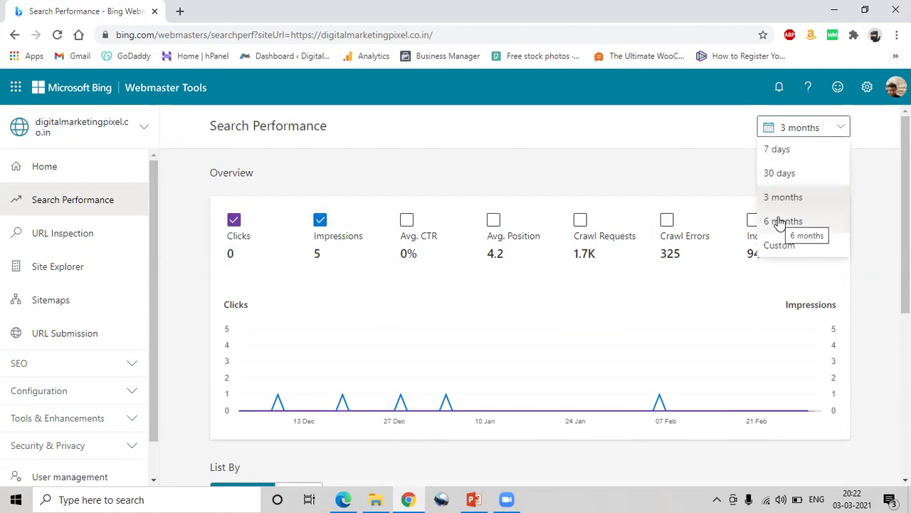
left_click(780, 221)
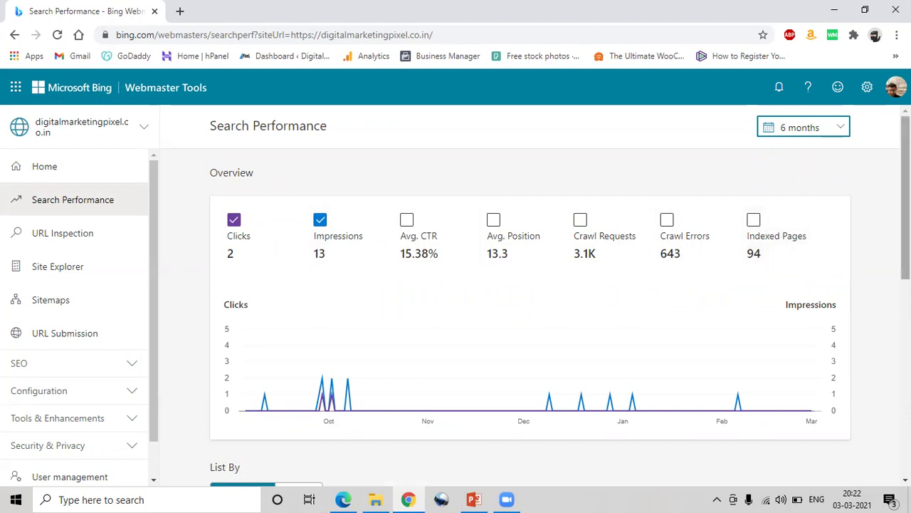
scroll(886, 326, "down", 4)
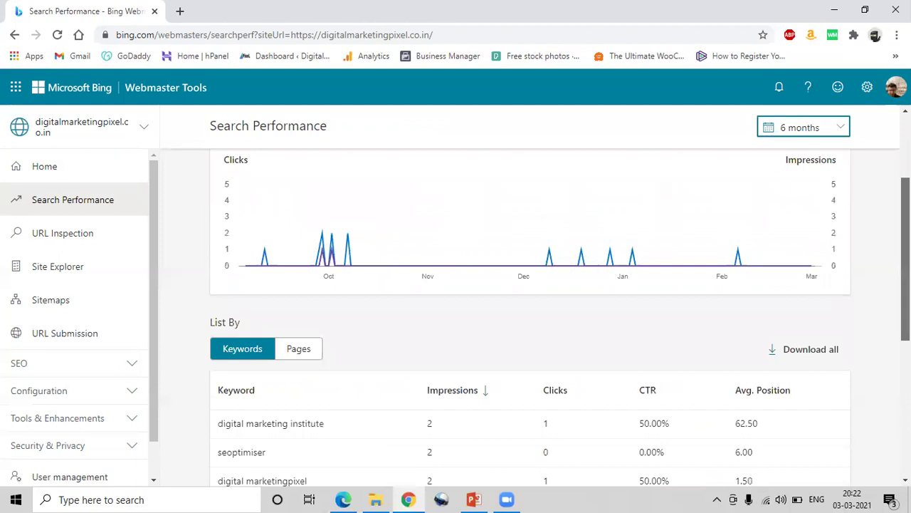
scroll(886, 326, "down", 2)
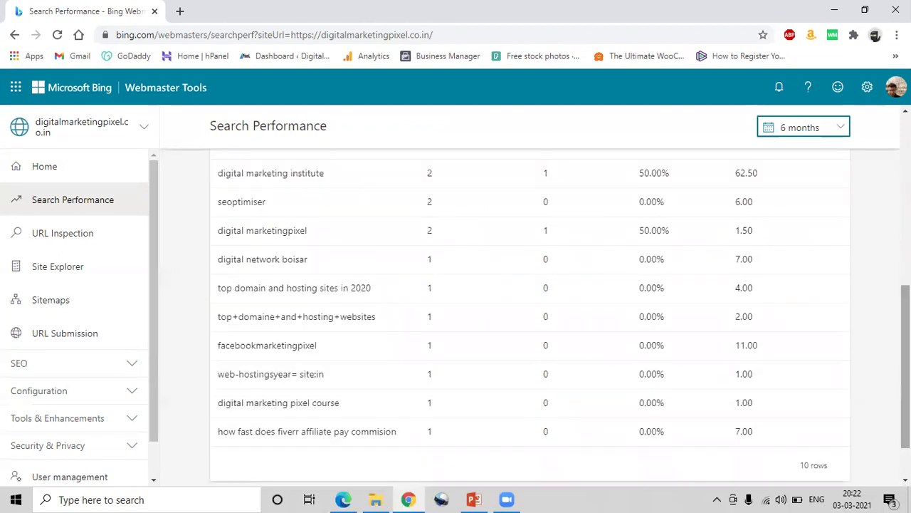
scroll(887, 326, "down", 1)
scroll(530, 299, "down", 1)
scroll(530, 299, "up", 8)
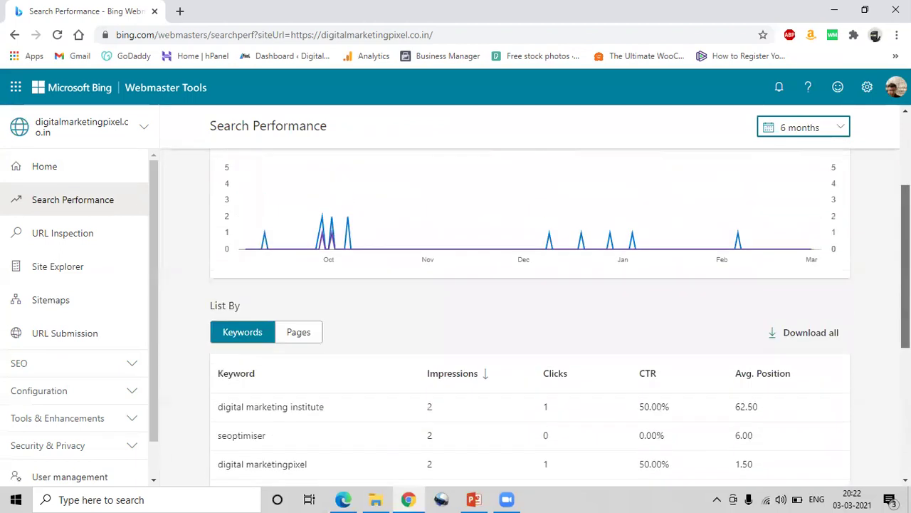
left_click(60, 239)
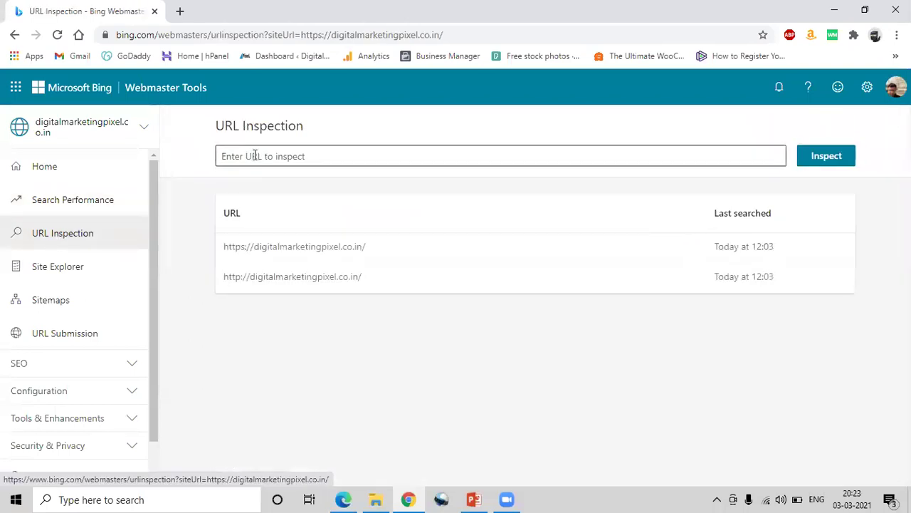
left_click(311, 153)
left_click(376, 247)
left_click(230, 258)
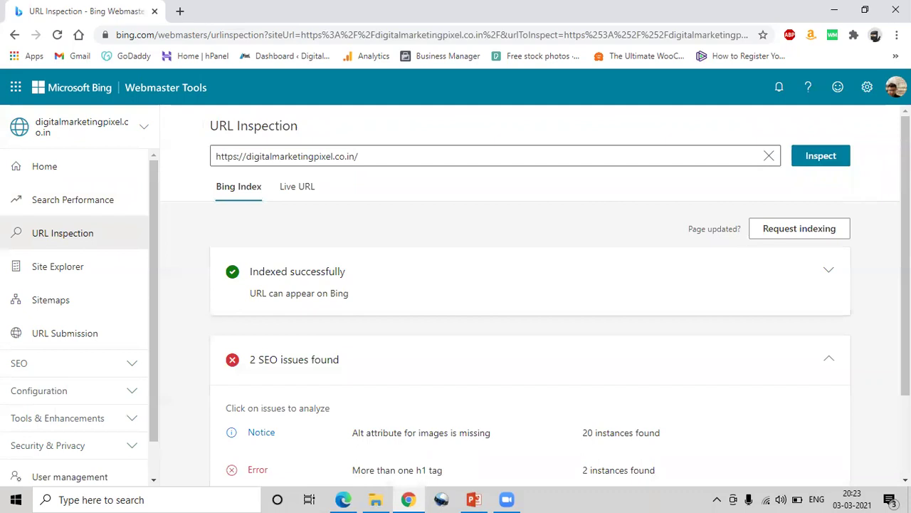
scroll(905, 285, "down", 2)
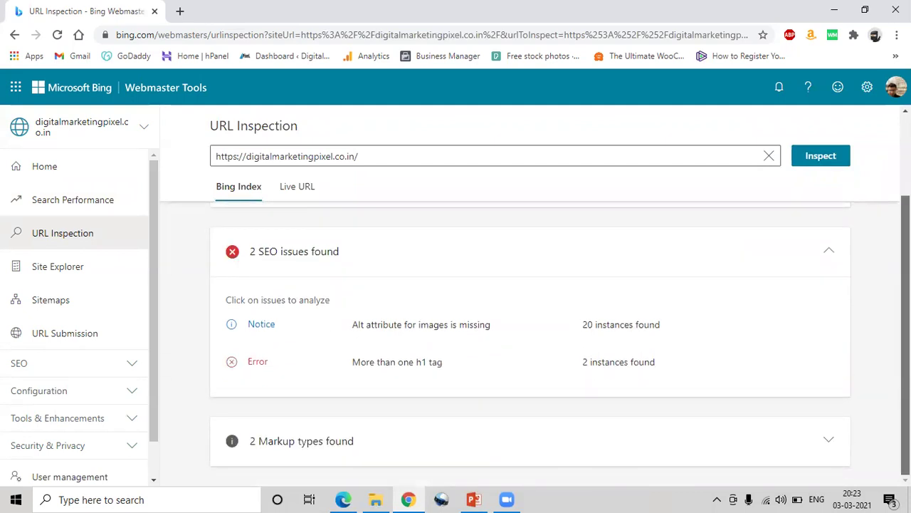
scroll(819, 285, "up", 2)
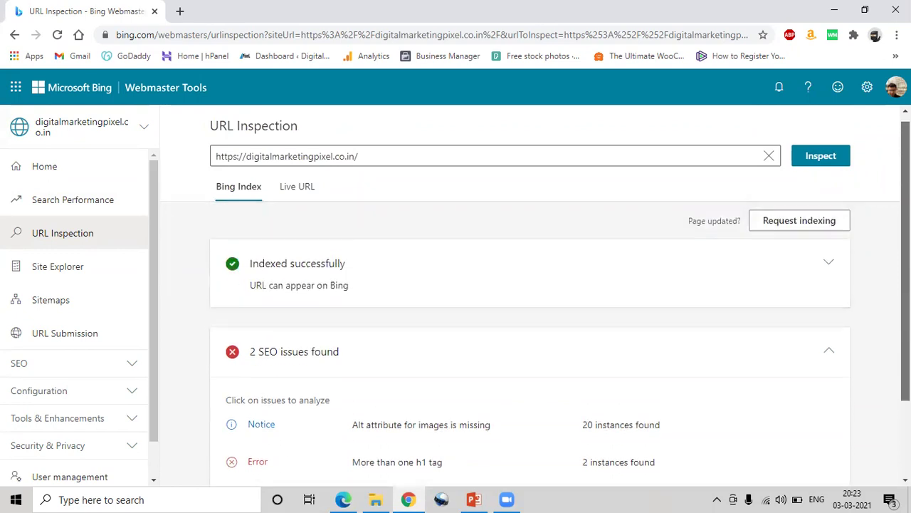
left_click_drag(349, 358, 235, 353)
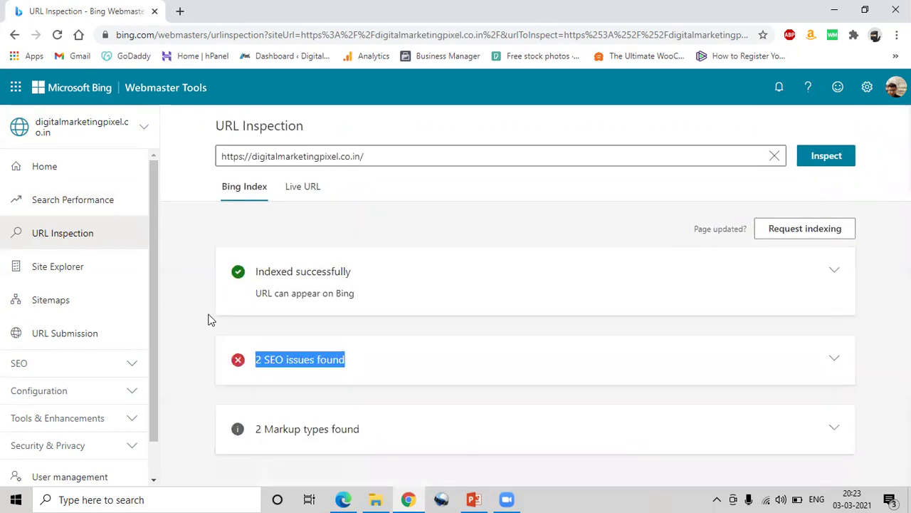
left_click(210, 318)
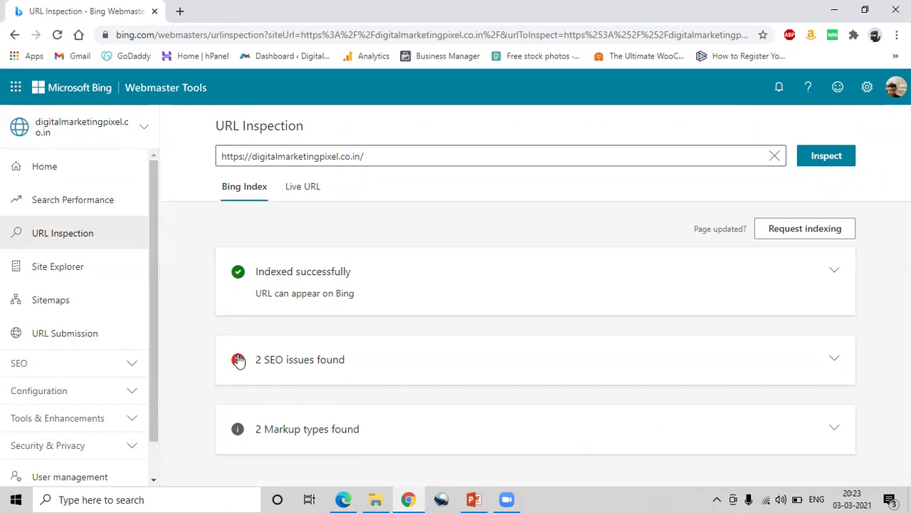
- Run the Live URL check, examine the tested page's HTML and HTTP Response, and close the tested page view
left_click(320, 188)
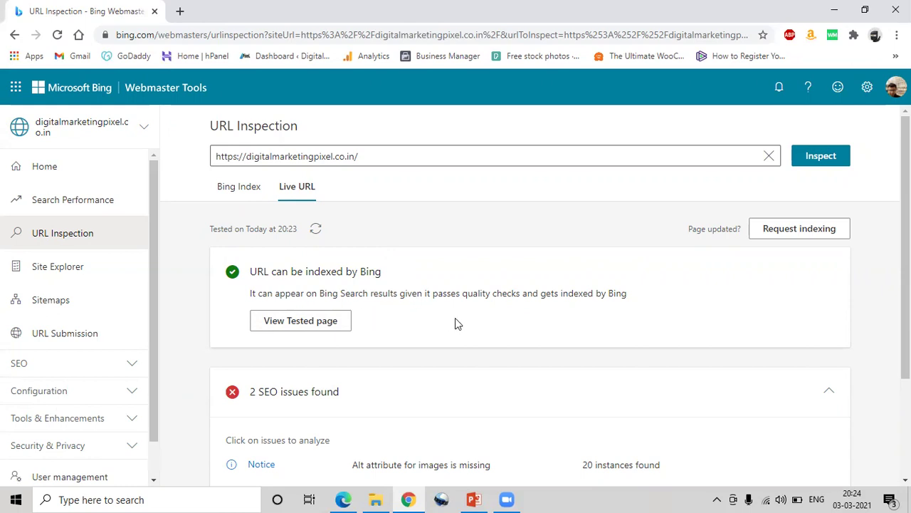
left_click(311, 324)
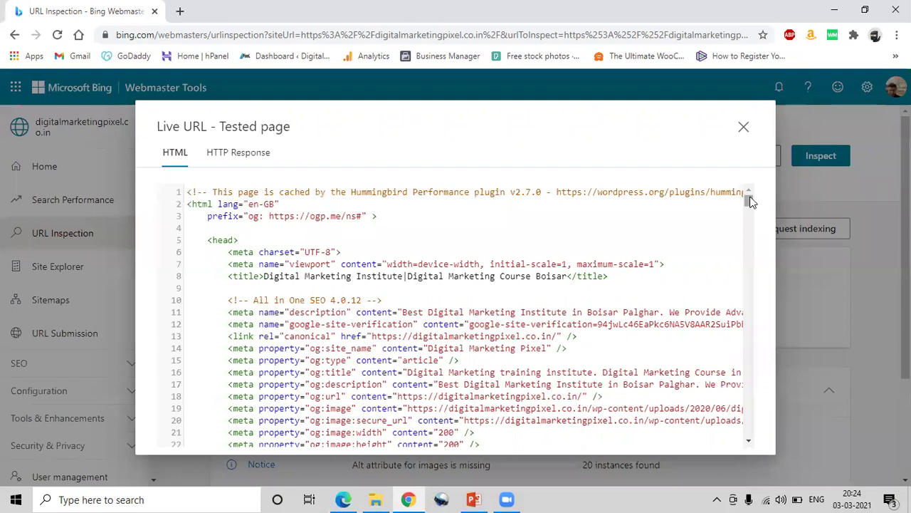
scroll(753, 199, "down", 2)
left_click(753, 228)
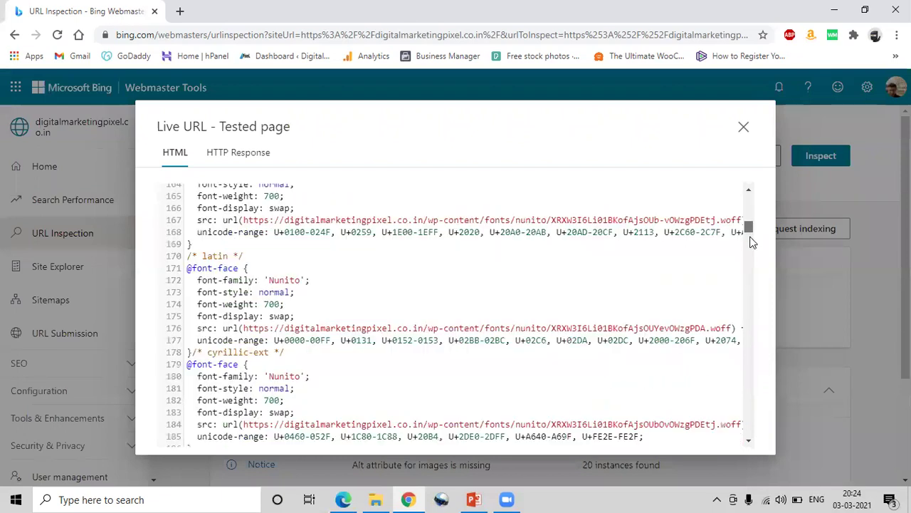
left_click(743, 343)
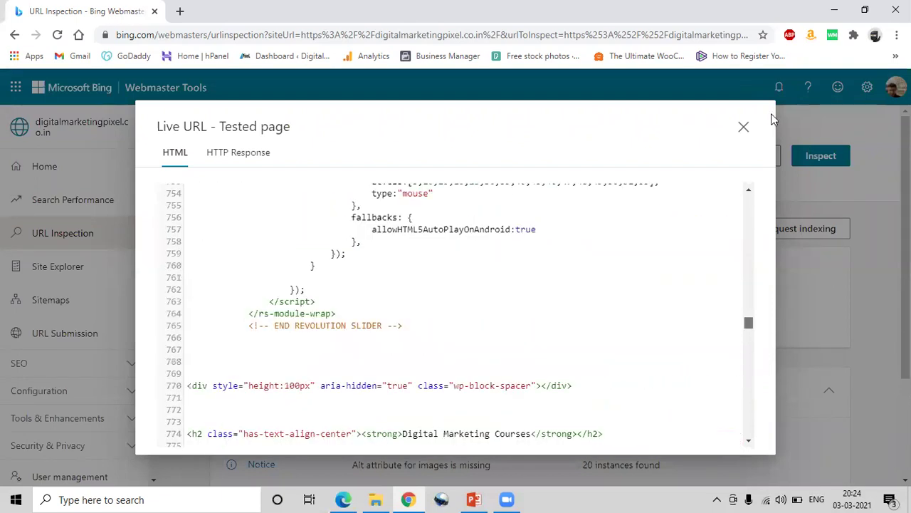
key("ctrl+Home")
left_click(263, 158)
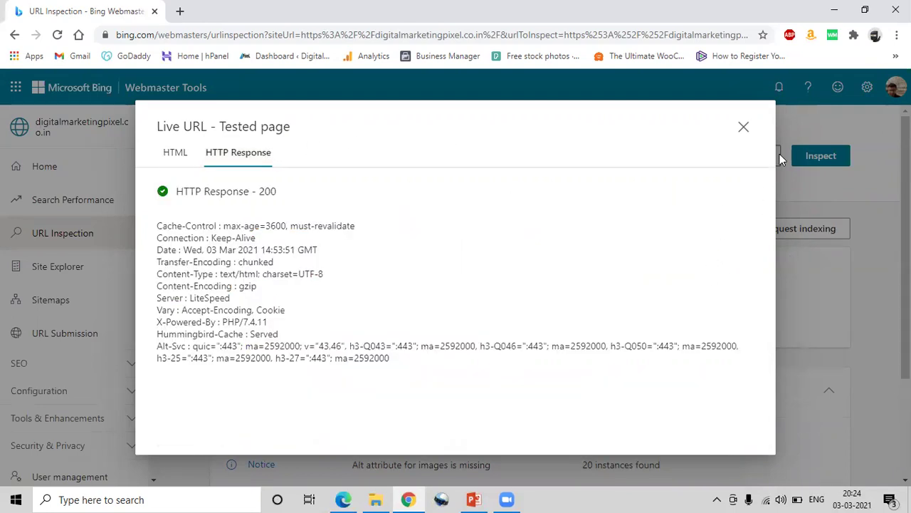
left_click(744, 128)
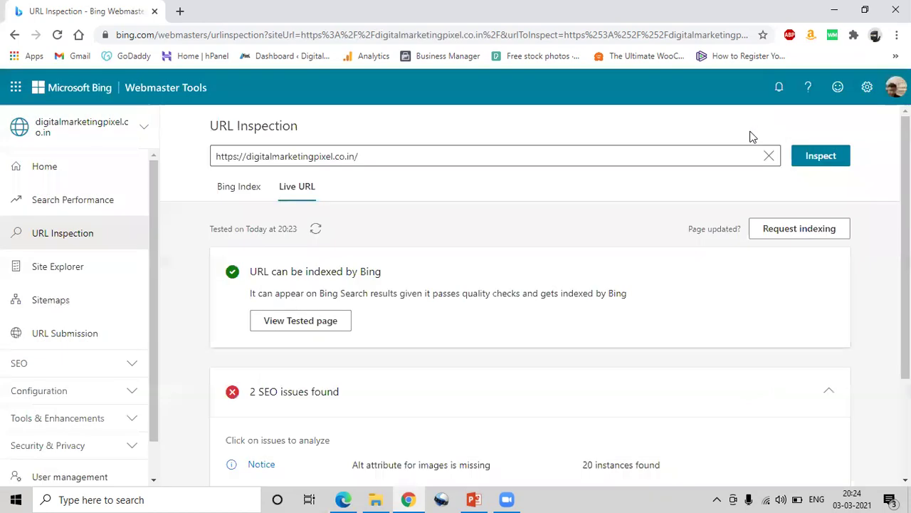
- Return to the Search Performance report and switch its date range to 6 months
left_click(81, 202)
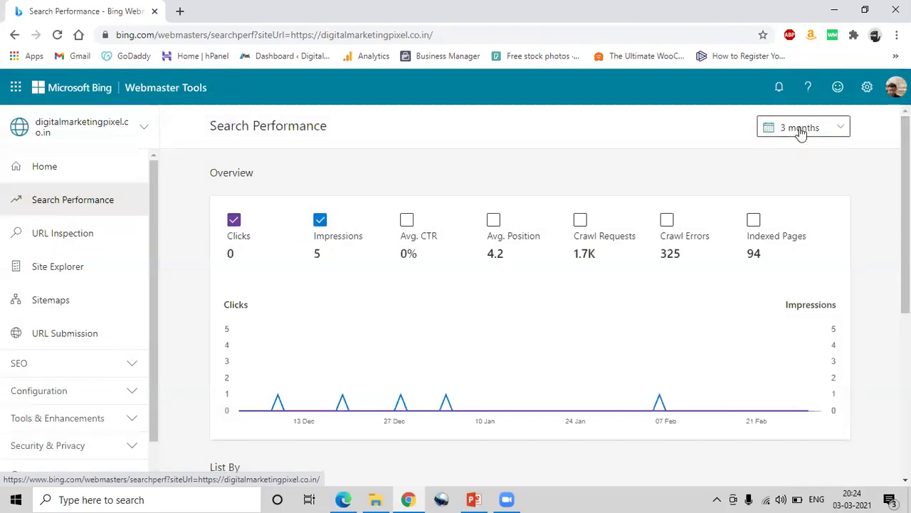
left_click(801, 130)
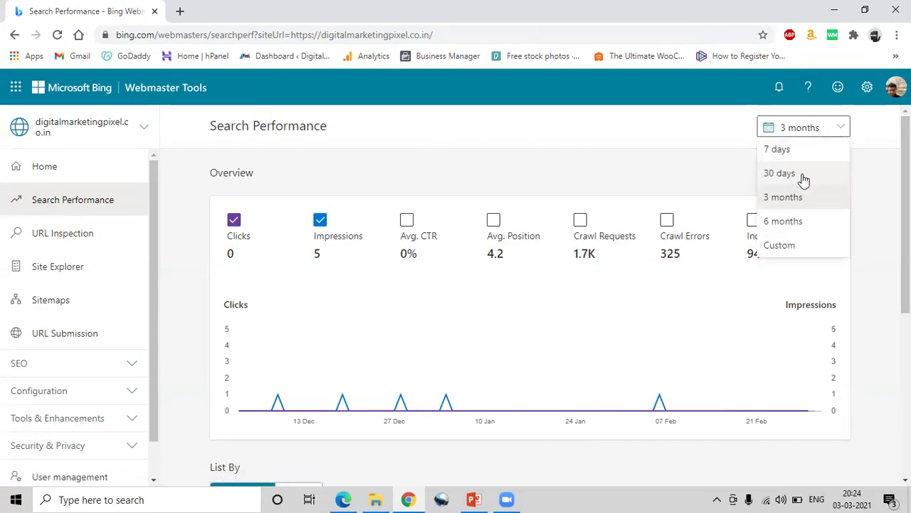
left_click(791, 229)
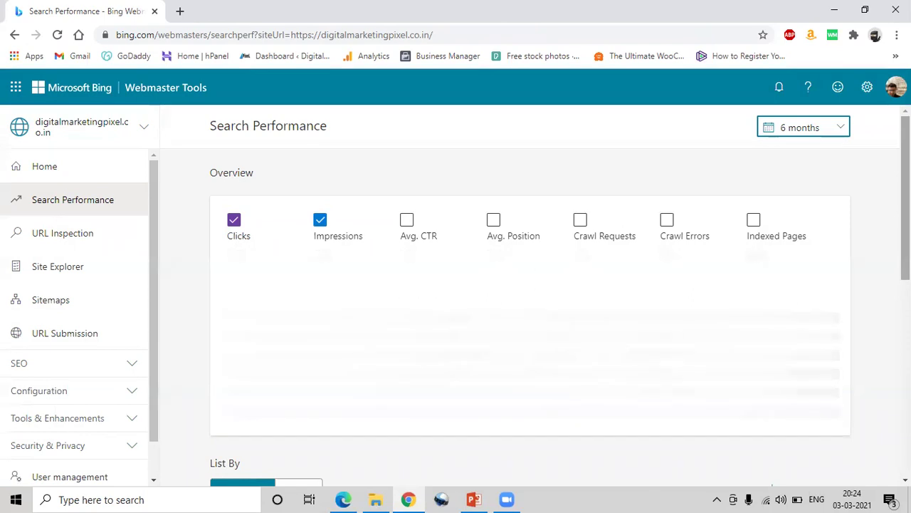
scroll(530, 299, "down", 2)
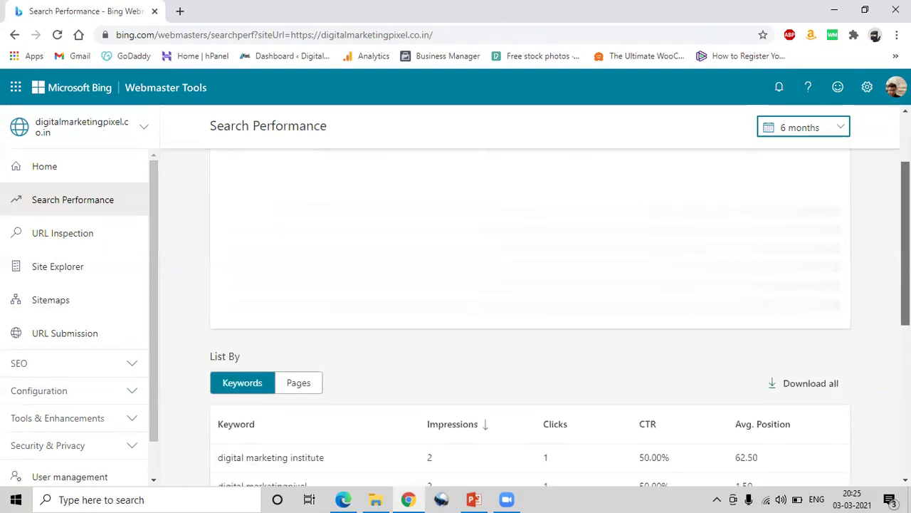
scroll(530, 299, "up", 2)
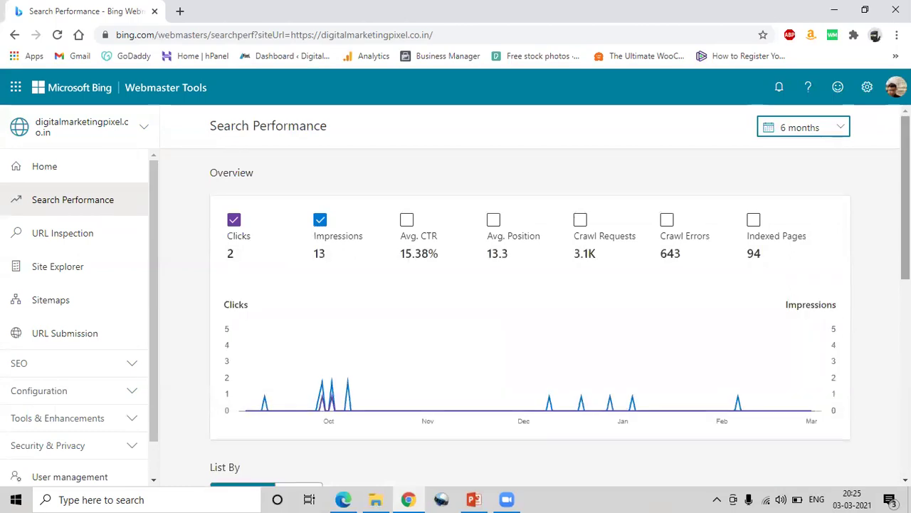
- Hide the Clicks series in the overview chart, show it again, and look through the keyword table
left_click(242, 244)
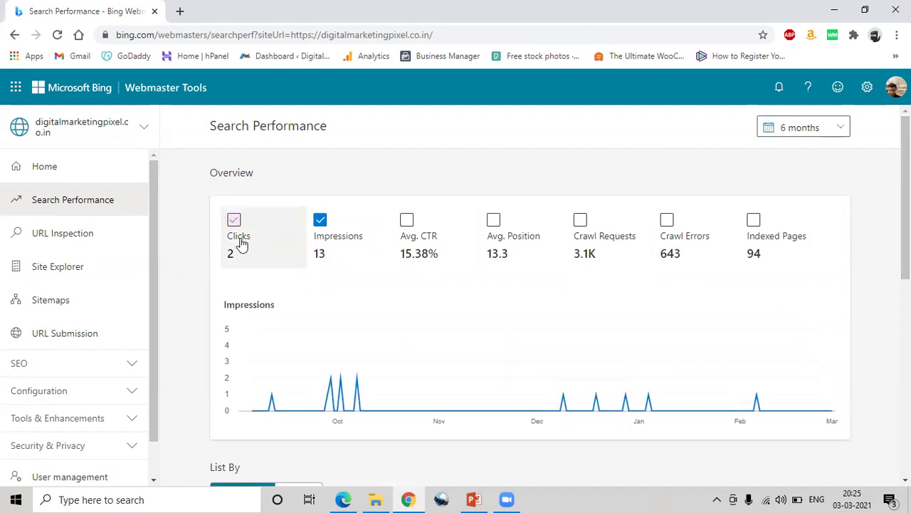
scroll(906, 285, "down", 3)
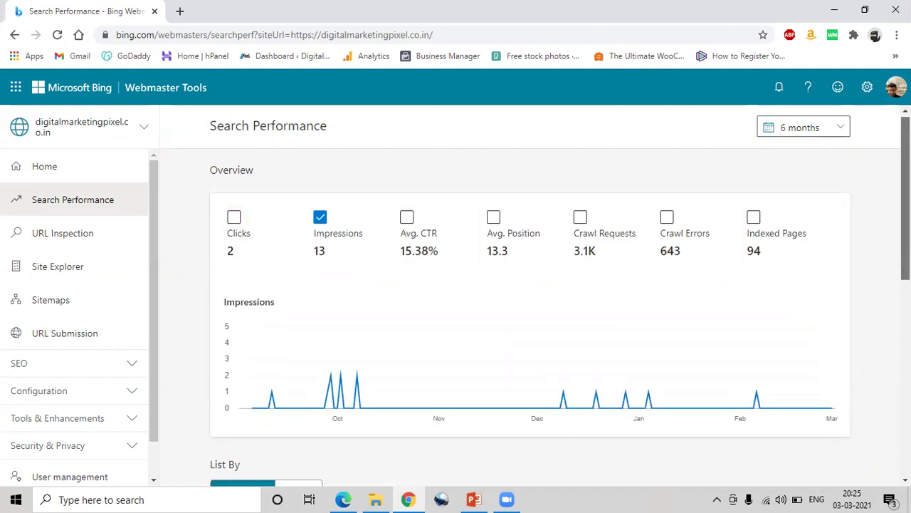
scroll(531, 320, "up", 3)
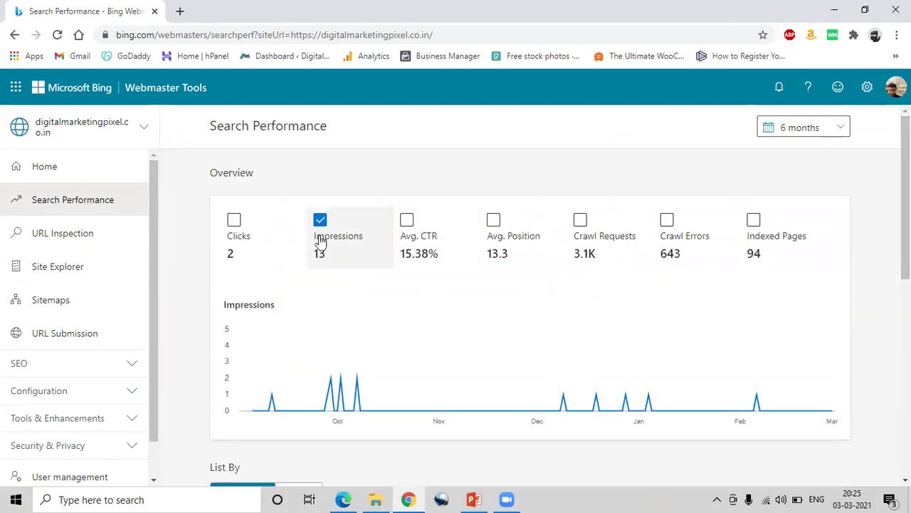
left_click(231, 232)
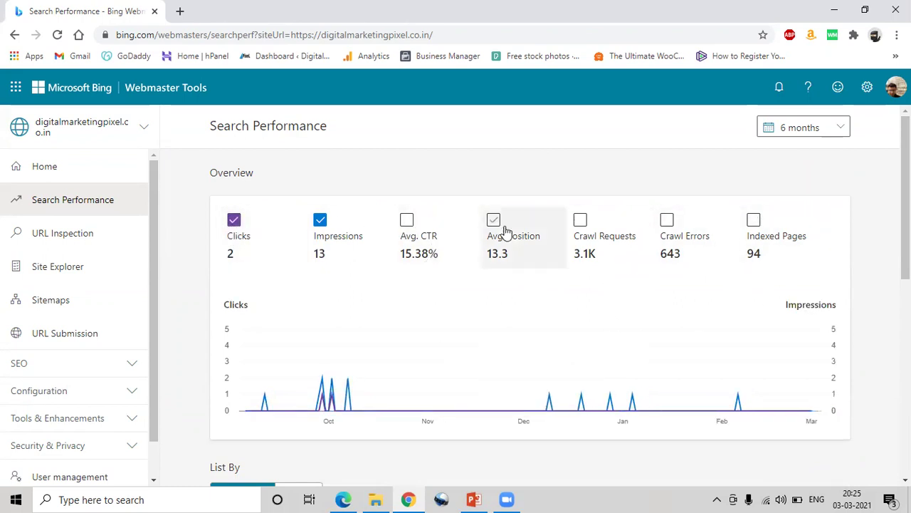
scroll(863, 381, "down", 4)
scroll(862, 387, "down", 2)
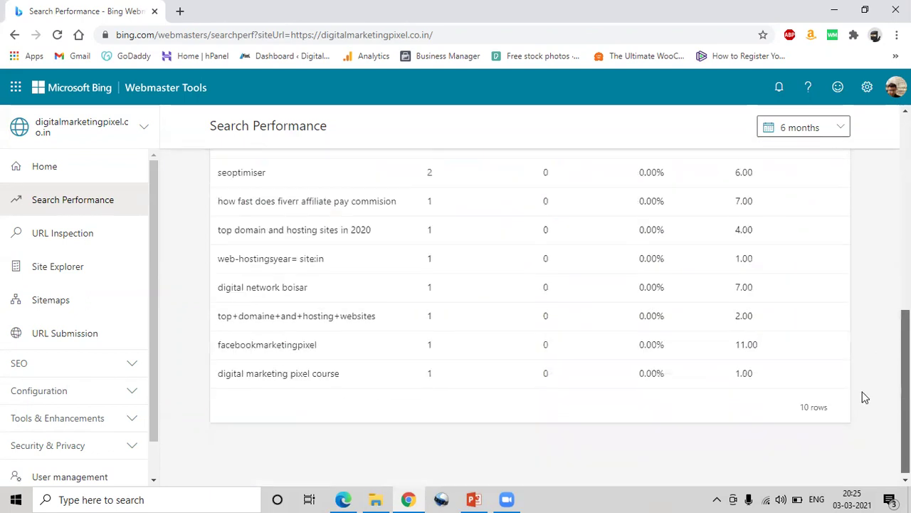
scroll(293, 69, "up", 6)
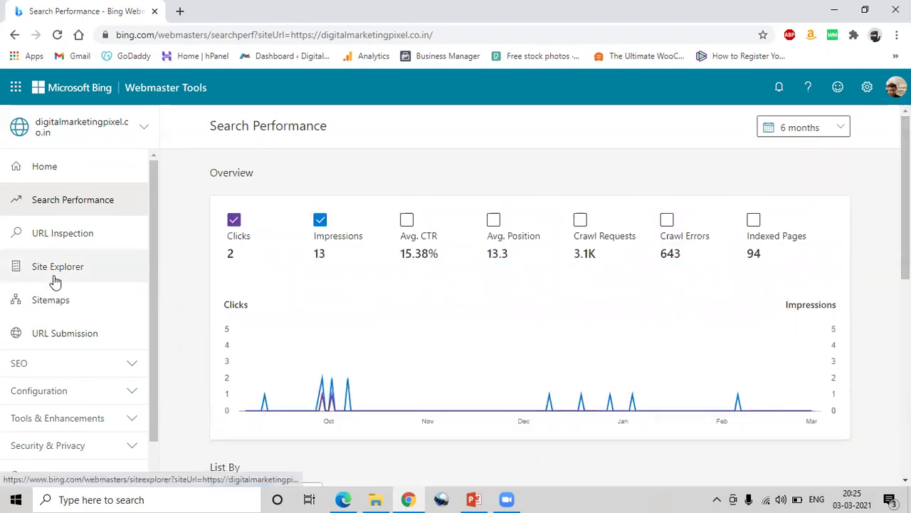
- Open Site Explorer and examine the site's crawl information, folder information with backlinks, and indexed URL list
left_click(51, 276)
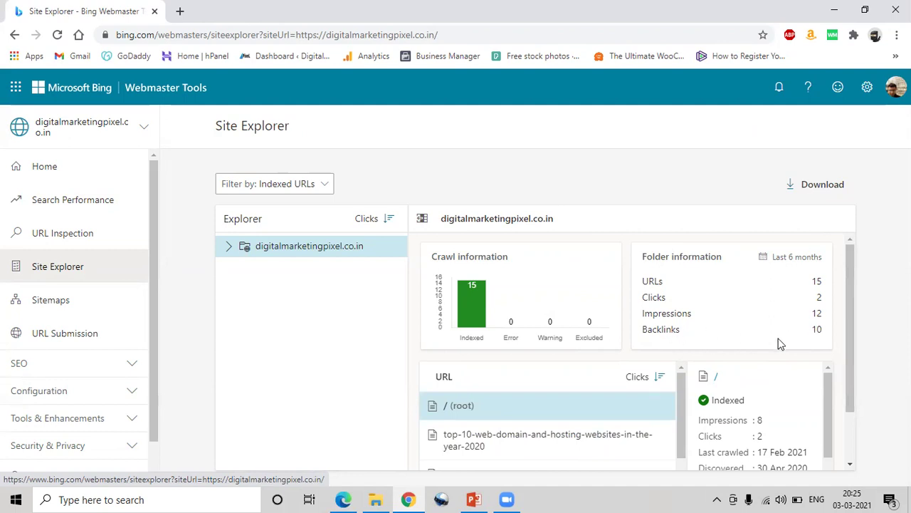
left_click_drag(805, 332, 837, 336)
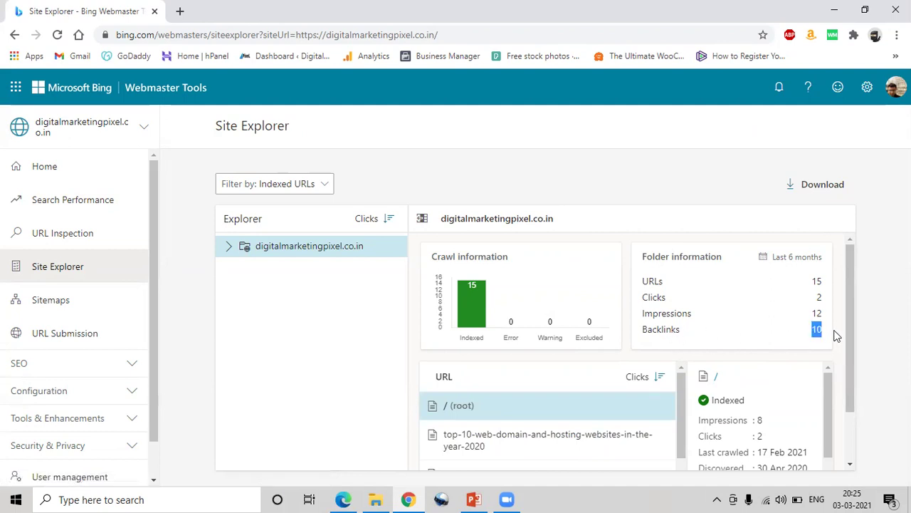
left_click_drag(731, 312, 759, 328)
left_click(759, 328)
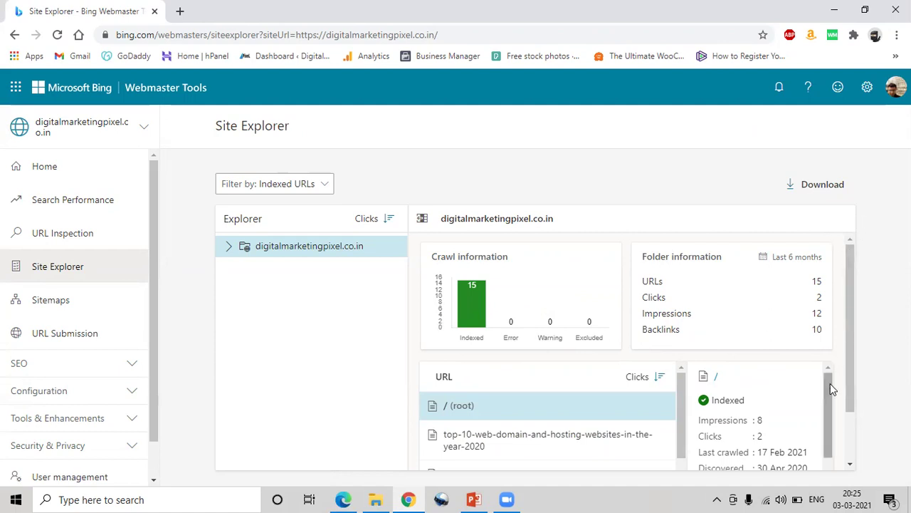
left_click_drag(852, 270, 840, 395)
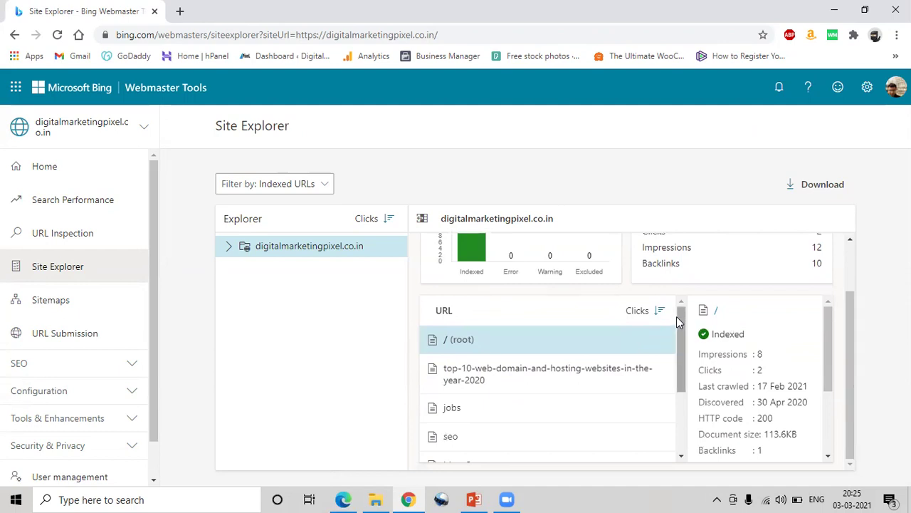
left_click_drag(680, 325, 679, 436)
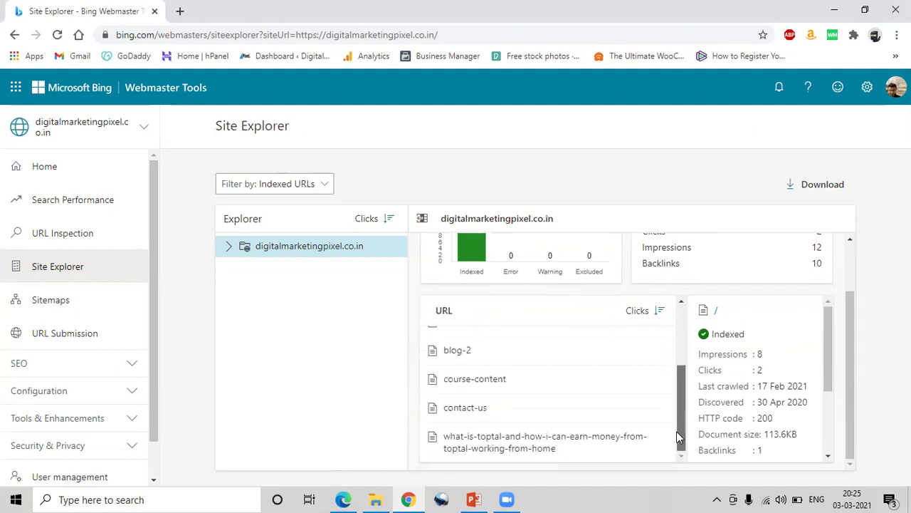
left_click_drag(679, 401, 694, 279)
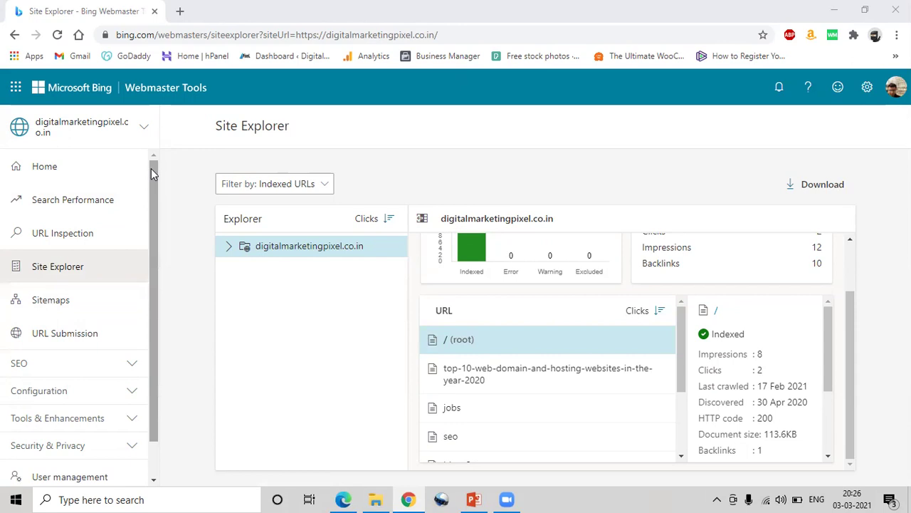
scroll(153, 262, "down", 1)
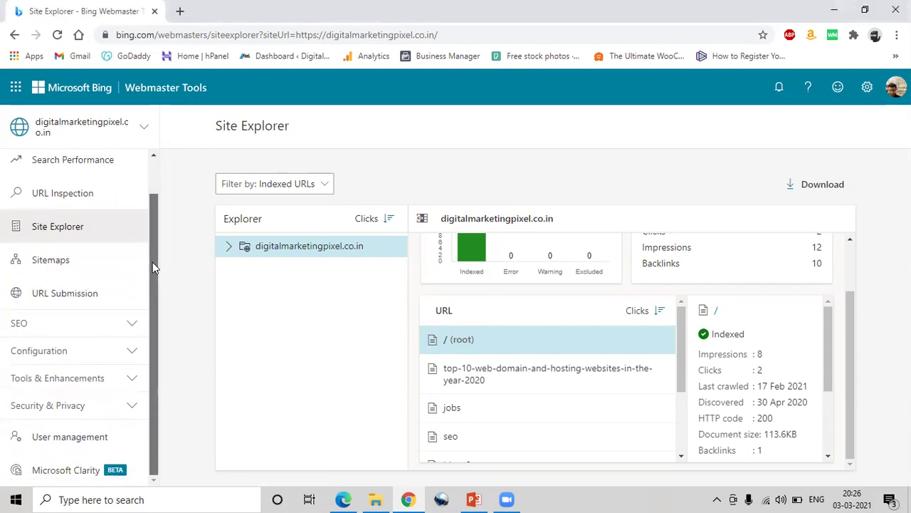
- Open the Sitemaps report and examine its summary of known sitemaps, errors, warnings and total URLs discovered
scroll(155, 242, "up", 1)
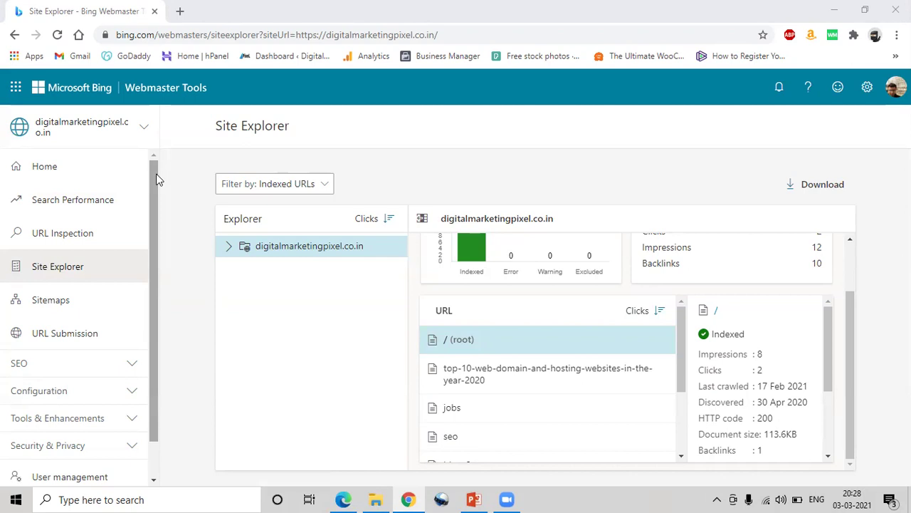
left_click_drag(151, 163, 148, 211)
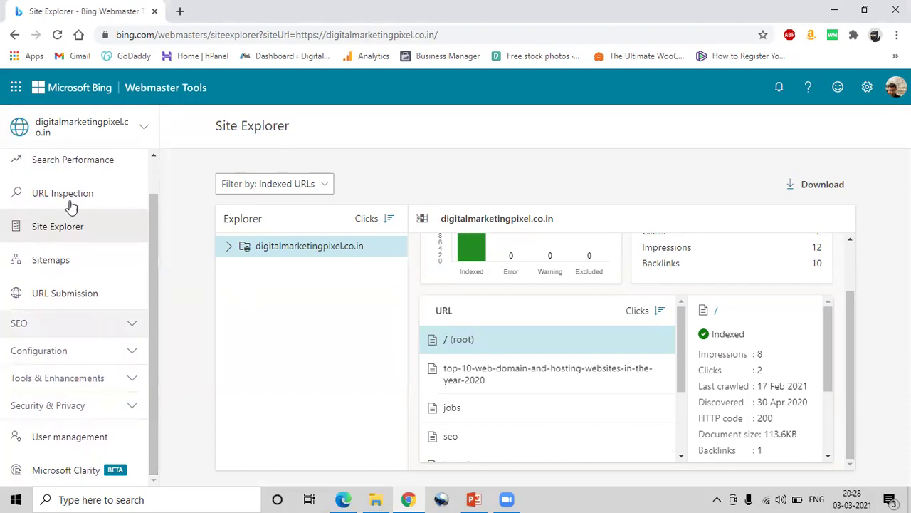
left_click(55, 277)
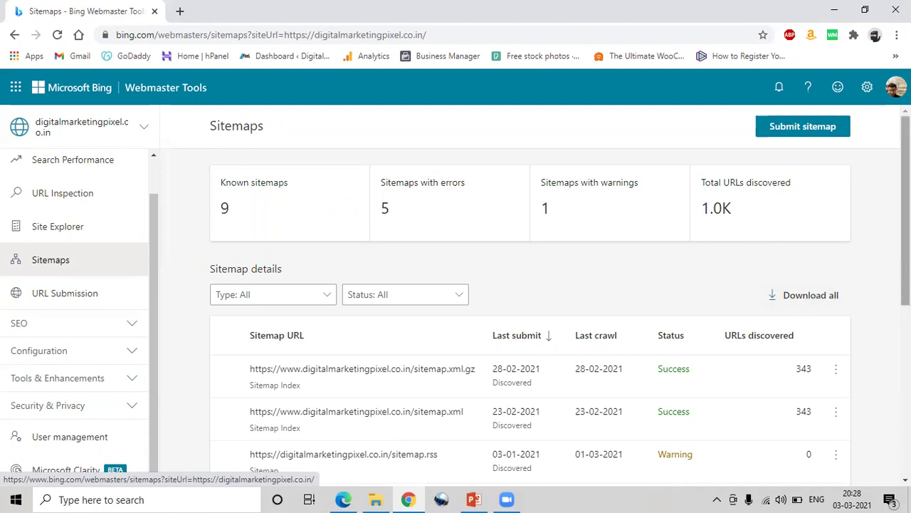
scroll(905, 284, "down", 1)
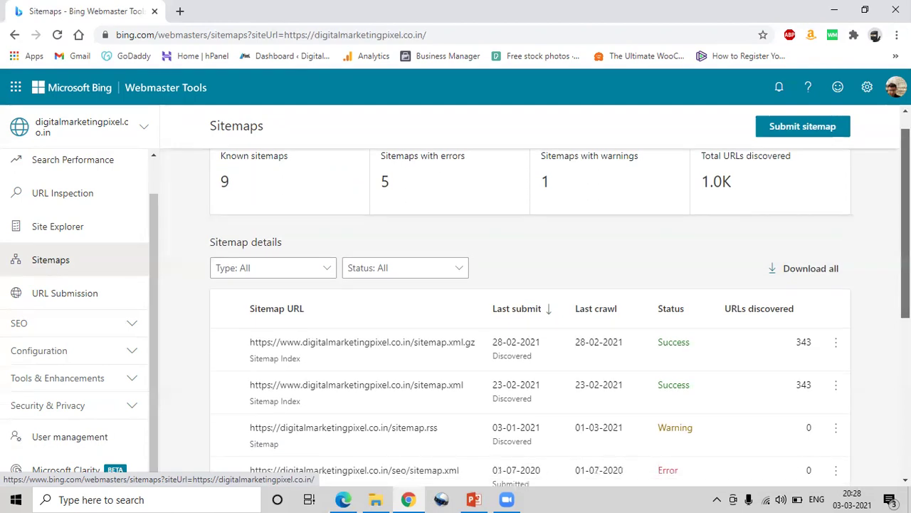
scroll(905, 285, "up", 1)
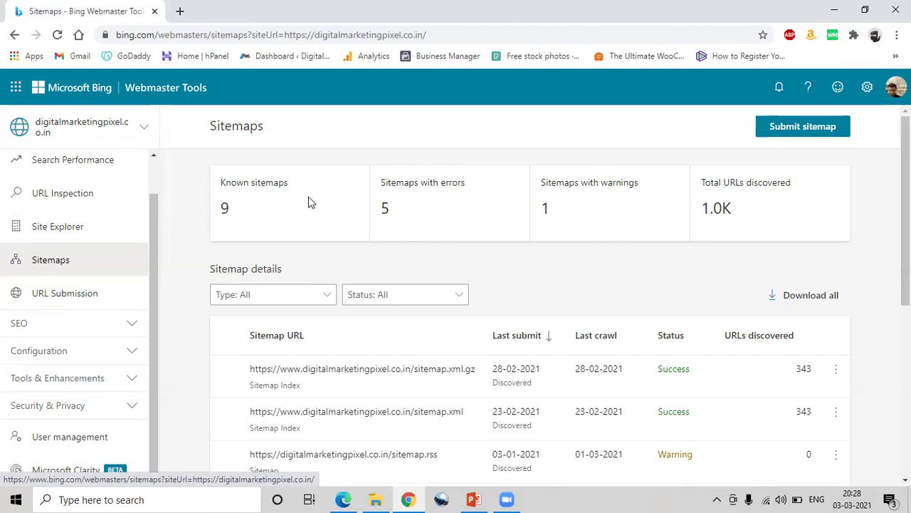
left_click_drag(255, 211, 190, 211)
left_click(243, 203)
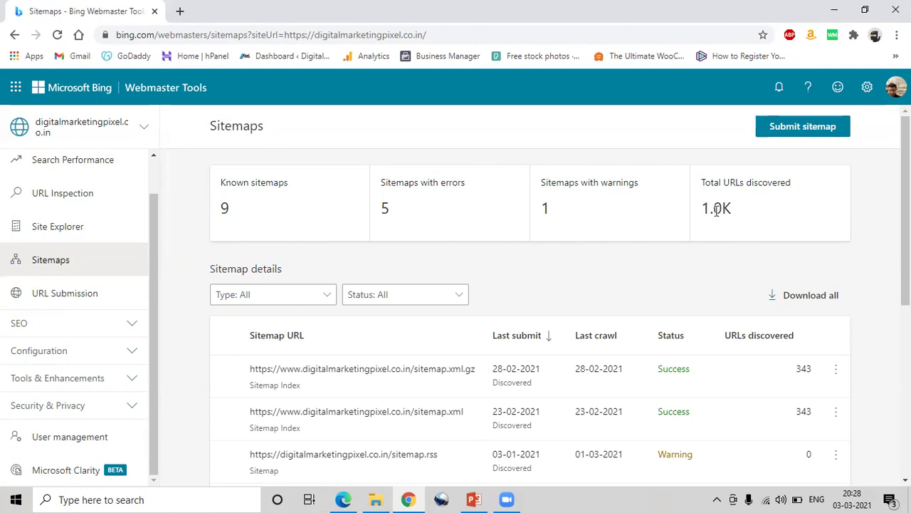
left_click_drag(736, 212, 706, 209)
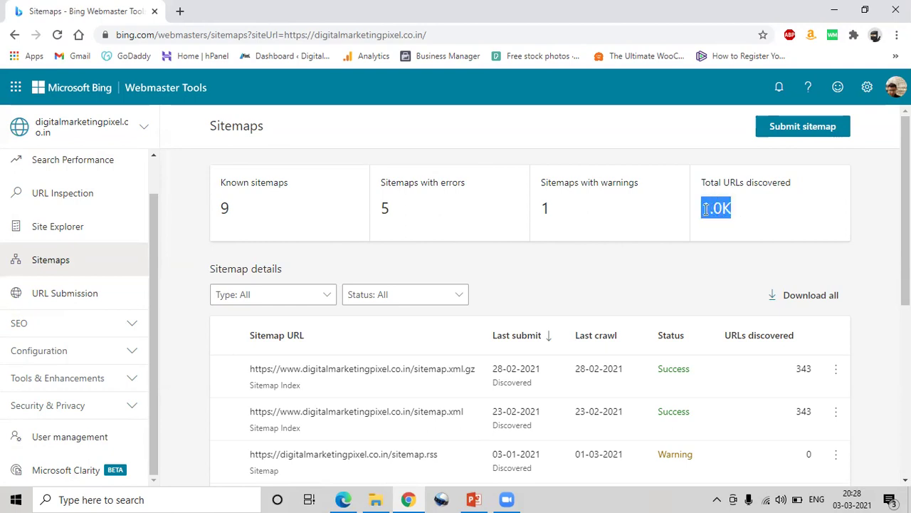
left_click(799, 237)
- Look through the full sitemap list with its submit dates, crawl dates, statuses and discovered URLs
left_click_drag(906, 207, 906, 297)
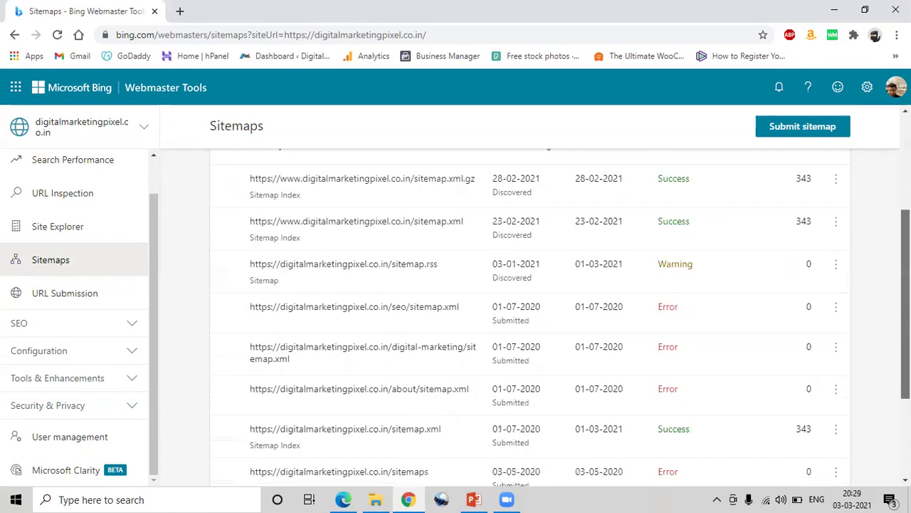
scroll(322, 223, "up", 3)
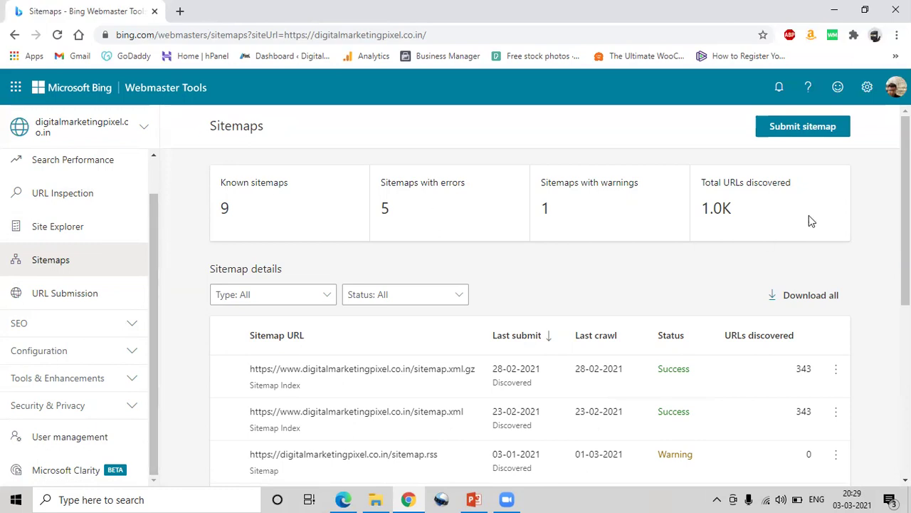
scroll(885, 385, "down", 5)
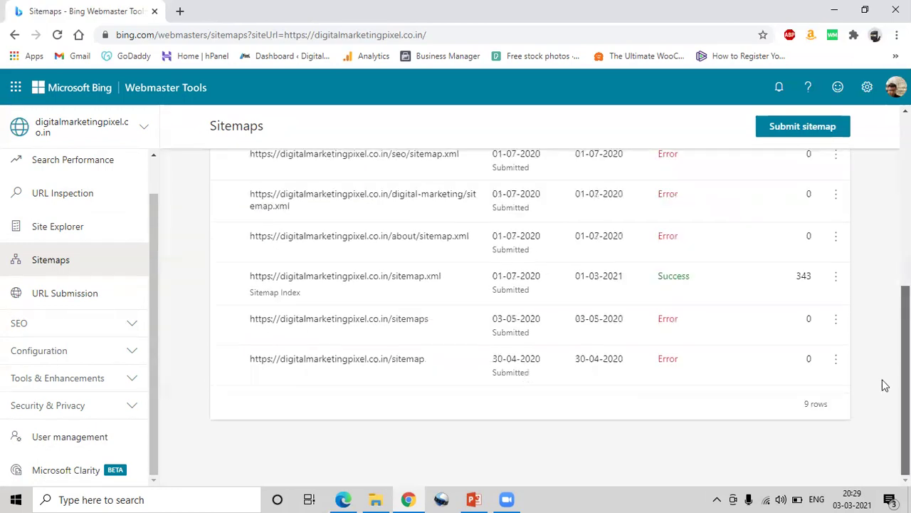
scroll(477, 206, "up", 5)
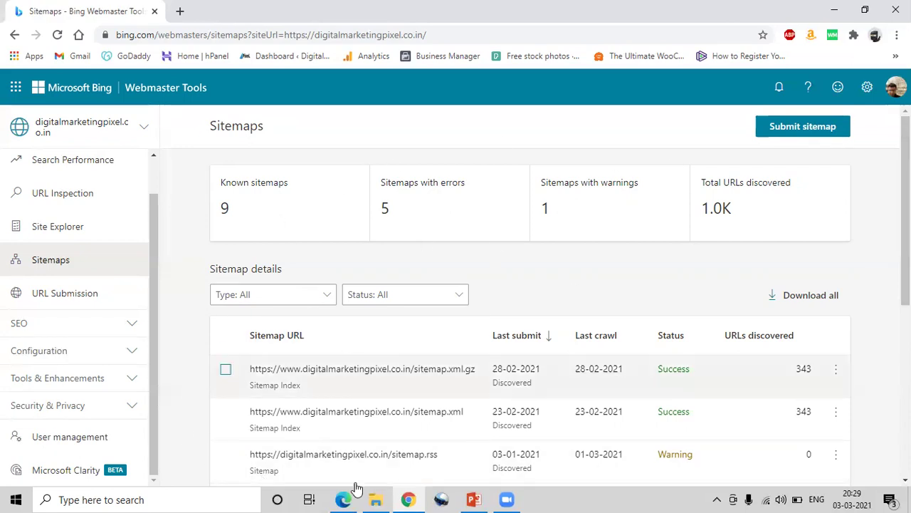
- Open the sitemap submission form, view its URL field and accepted formats, and cancel it
left_click(803, 133)
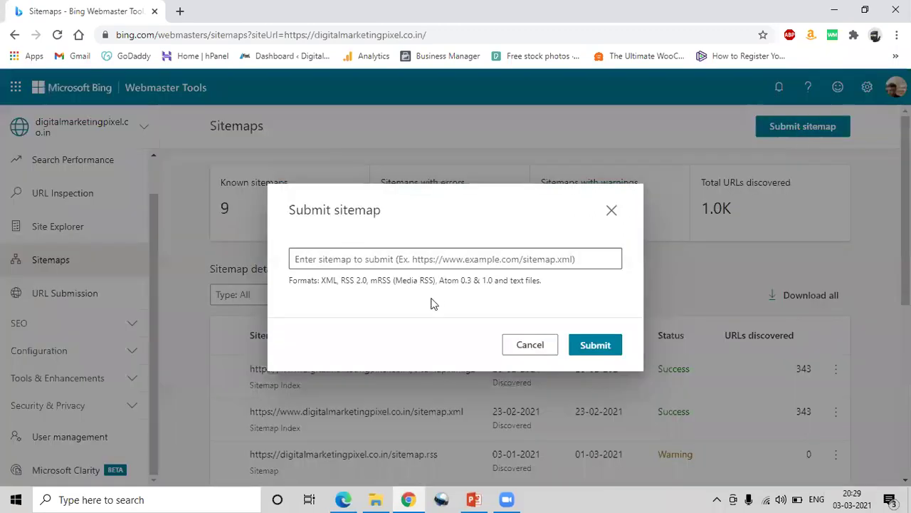
left_click(384, 255)
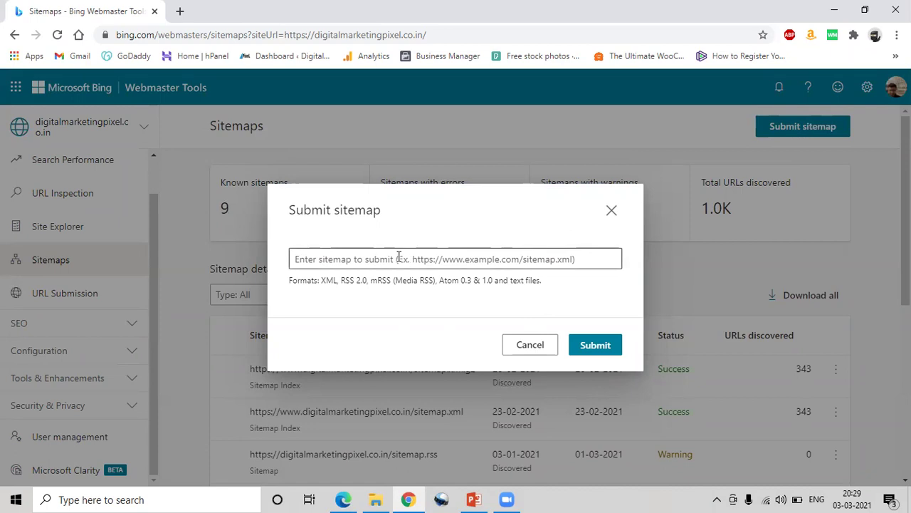
left_click(512, 350)
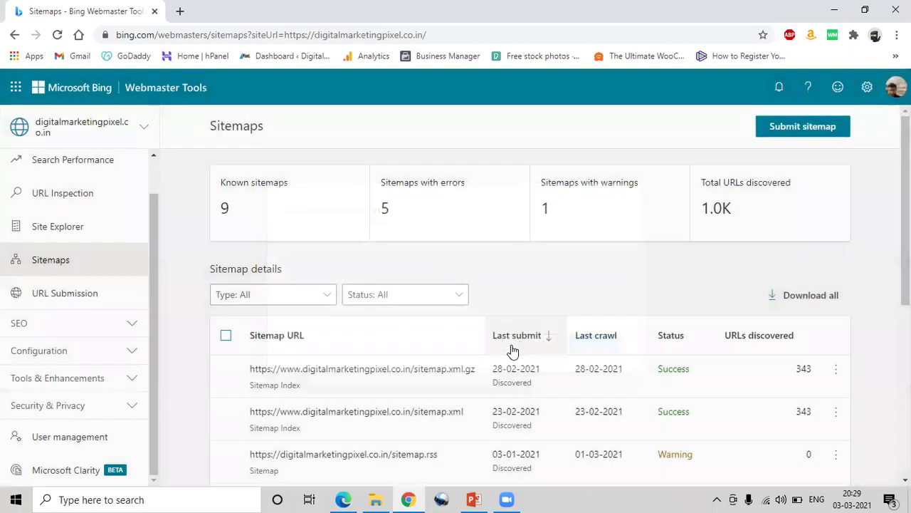
- Open URL Submission and examine the remaining daily quota, its reset time and the submitted URLs area
left_click(76, 294)
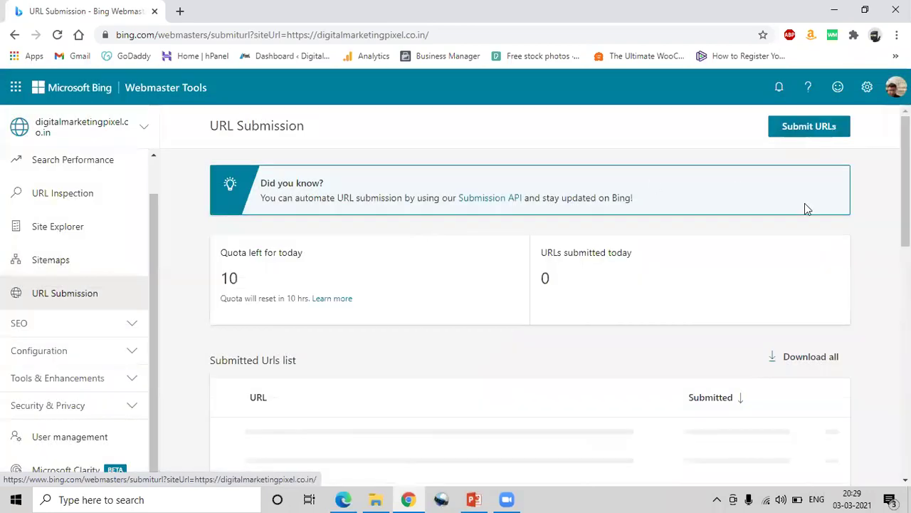
scroll(807, 208, "down", 2)
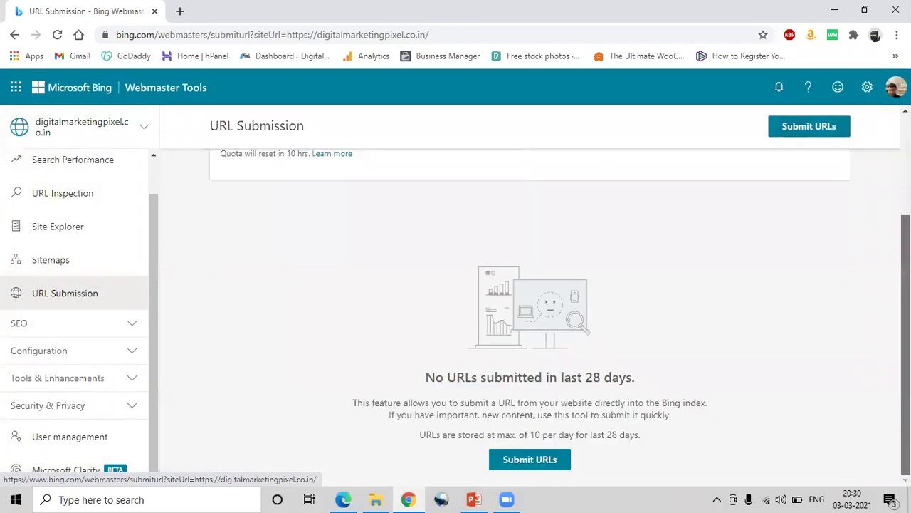
scroll(428, 324, "up", 2)
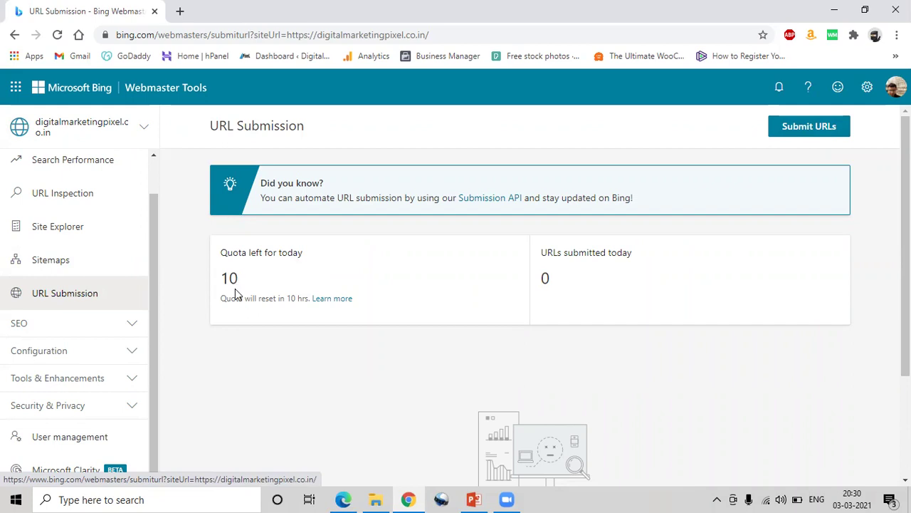
left_click_drag(288, 298, 307, 299)
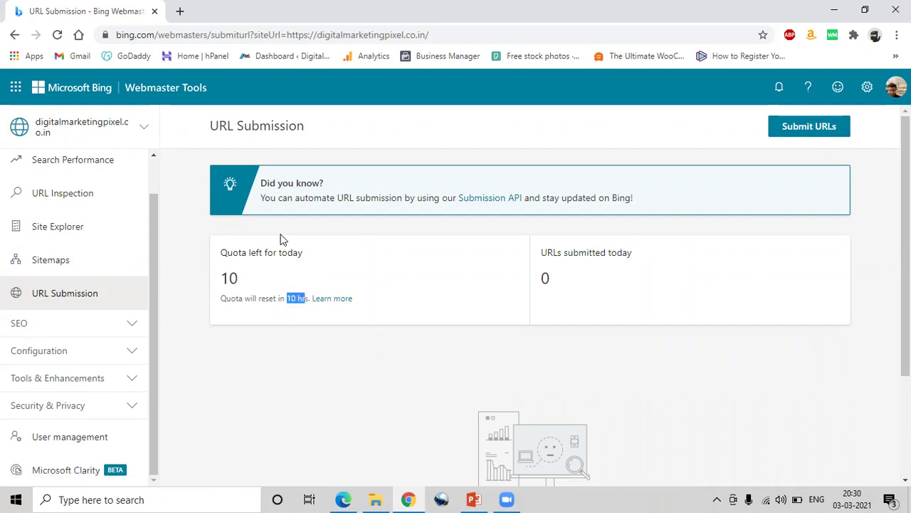
left_click(261, 276)
left_click(781, 135)
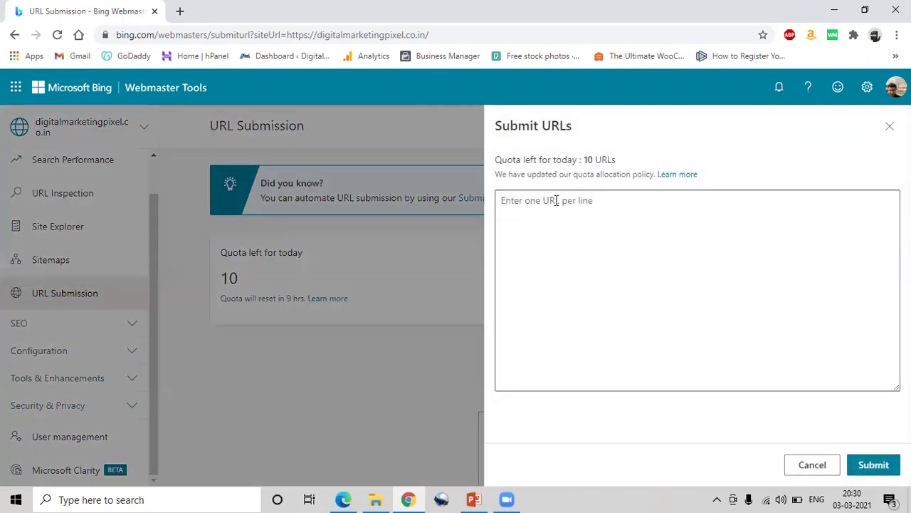
left_click(556, 200)
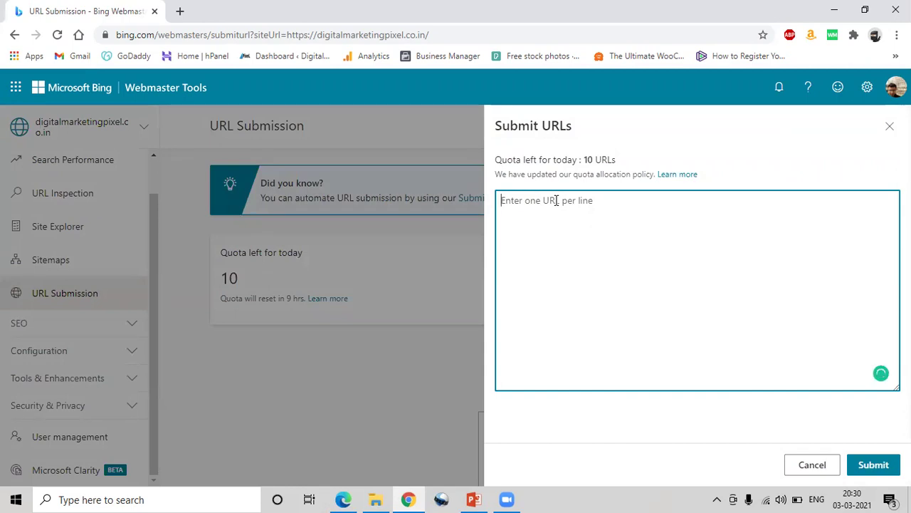
type("http://www")
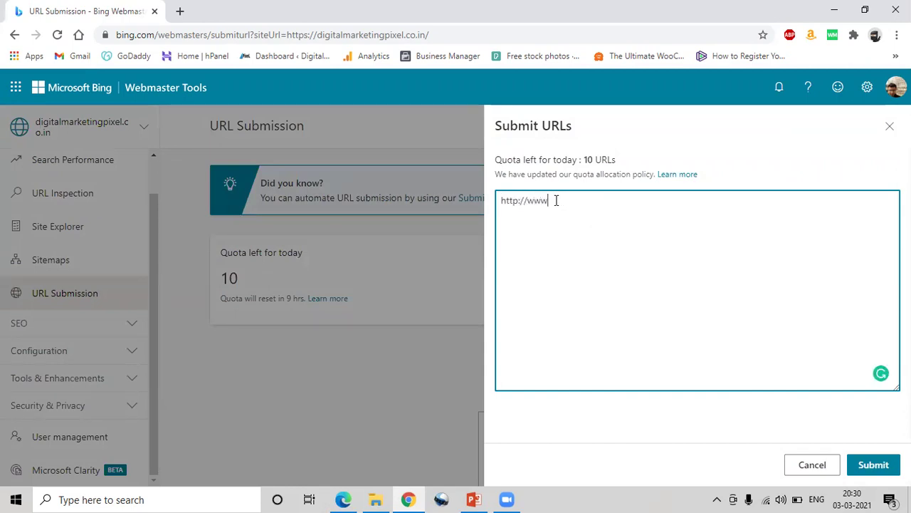
type(".x")
type("mywebsit")
type("e.com")
- Copy the first URL onto new lines and extend the copies with /contact us and /about us
left_click_drag(629, 200, 496, 205)
key("ctrl+c")
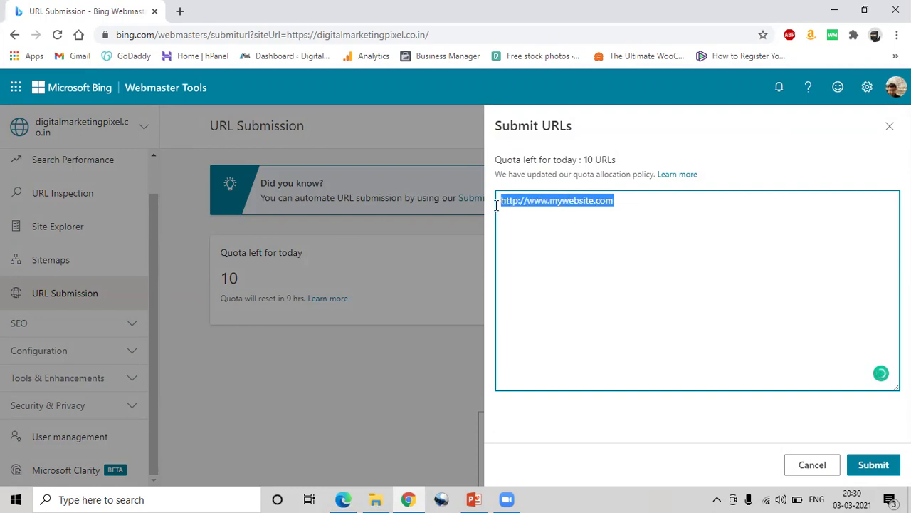
left_click(619, 203)
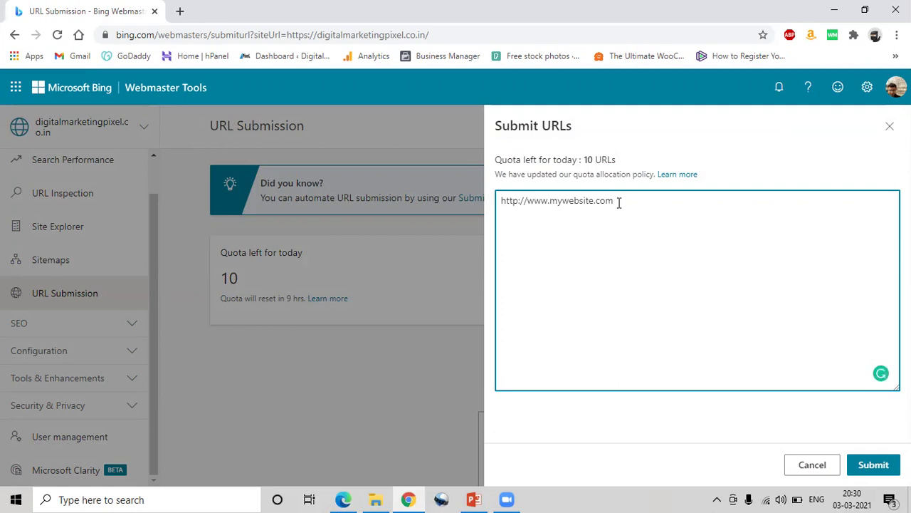
key("ctrl+v")
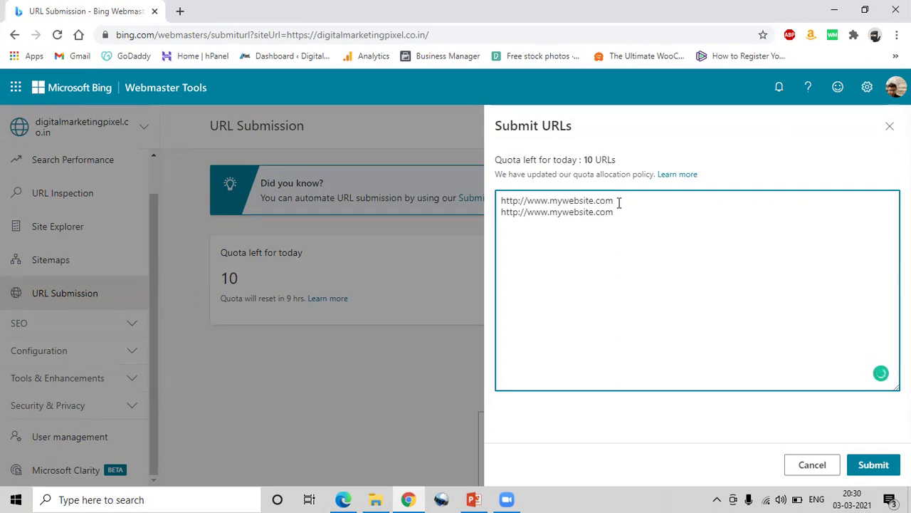
type("/contact us")
key("ctrl+v")
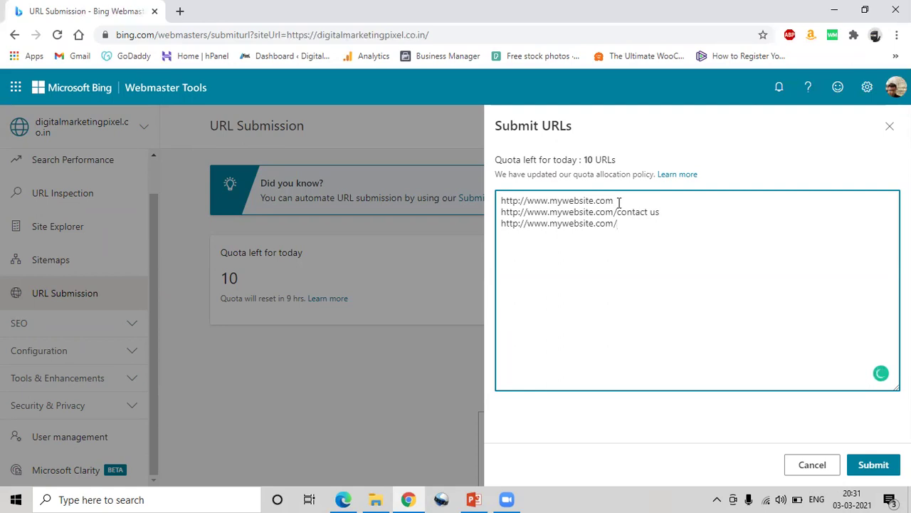
type("/about us")
key("Return")
key("ctrl+v")
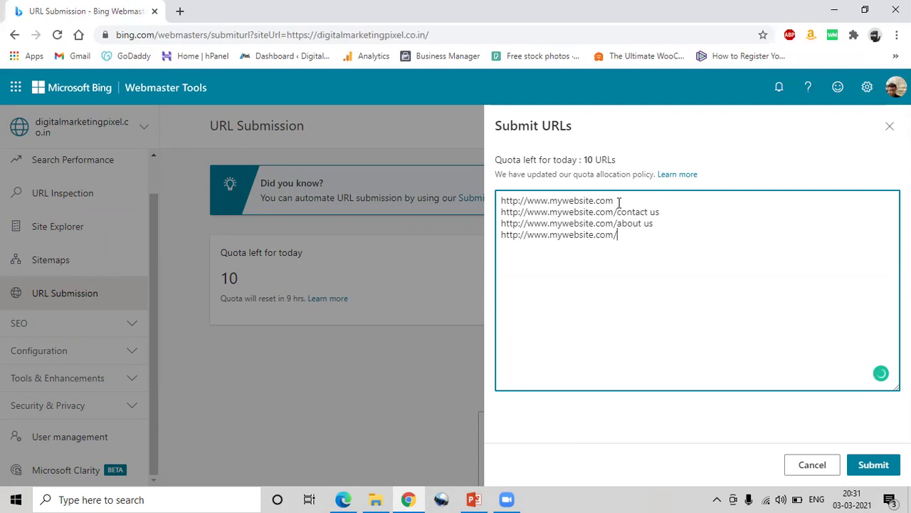
type("/services")
key("Return")
key("ctrl+v")
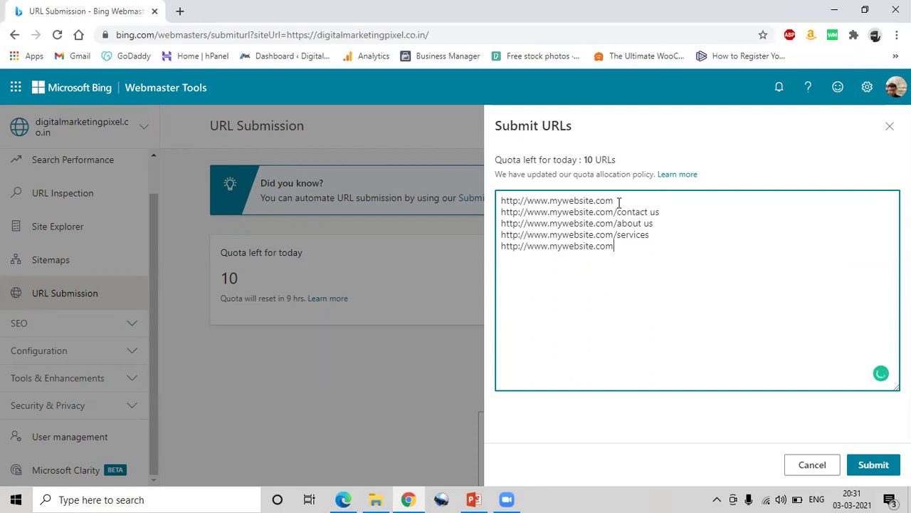
type("/digital marketing")
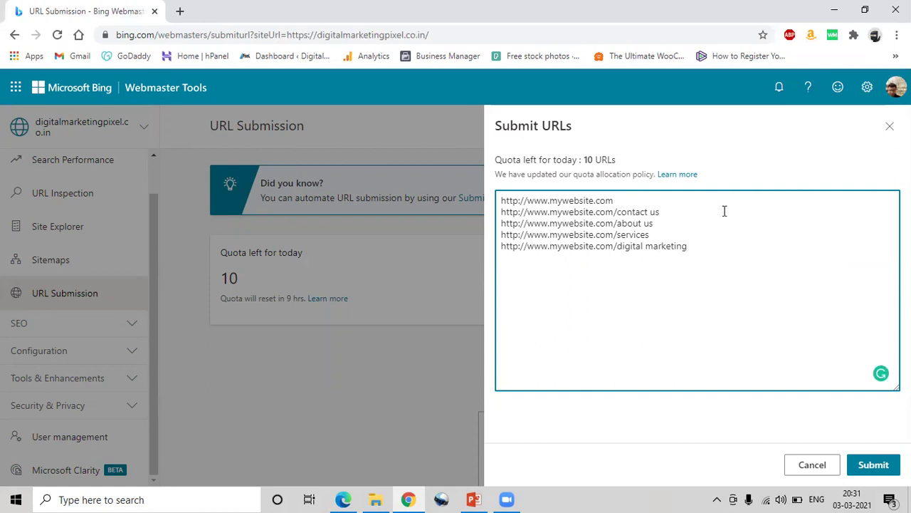
- Review the entered page URLs line by line in the submission form
left_click_drag(616, 205, 500, 205)
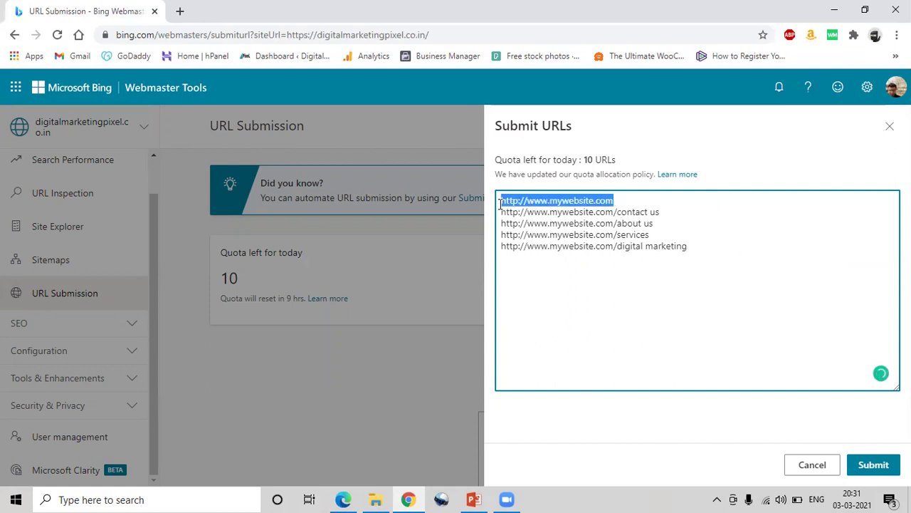
left_click(579, 200)
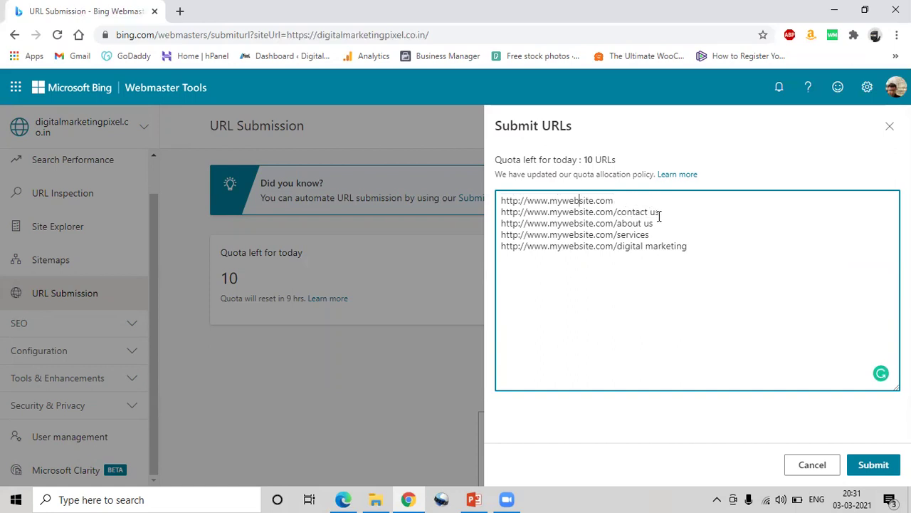
left_click_drag(659, 211, 502, 212)
left_click_drag(655, 223, 507, 224)
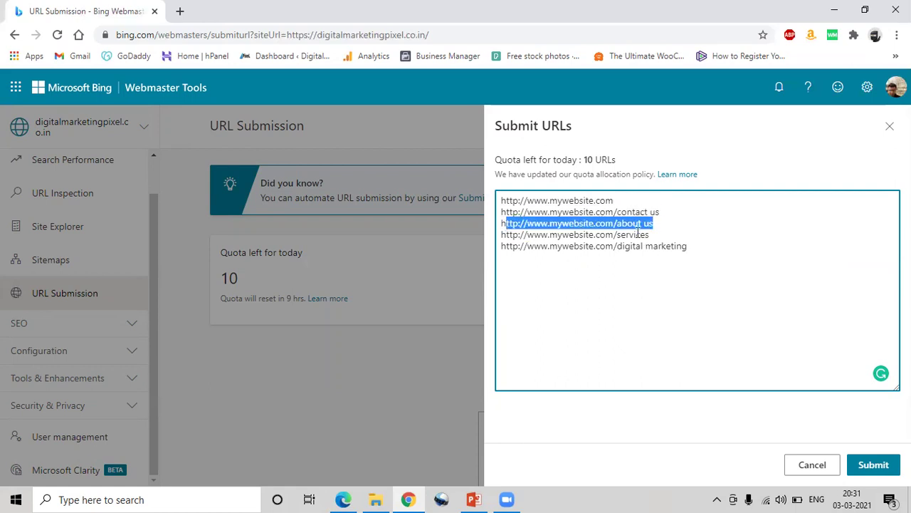
left_click_drag(659, 246, 501, 235)
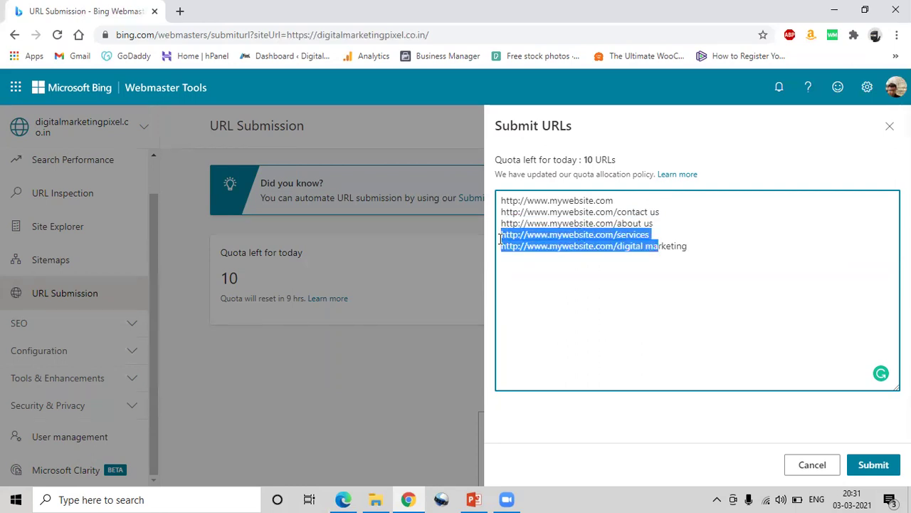
left_click(695, 247)
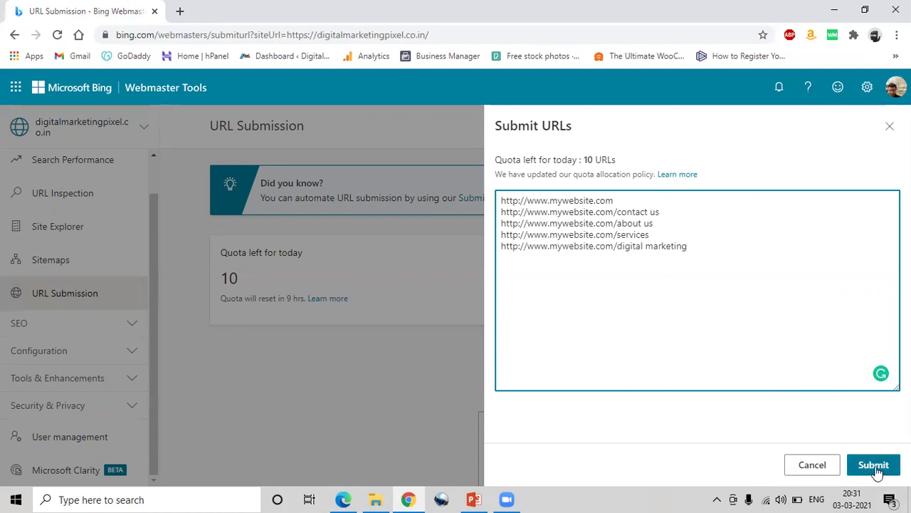
- Cancel the URL submission and check when the daily quota resets
left_click(811, 466)
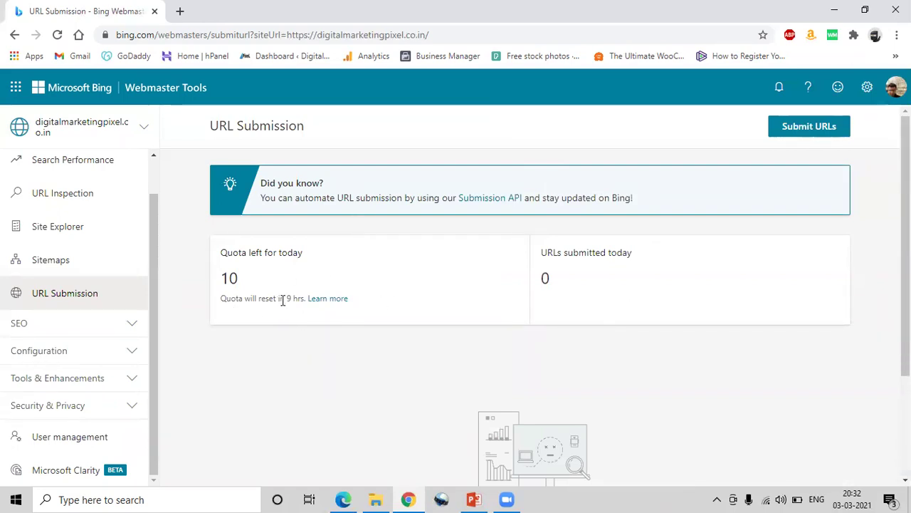
left_click_drag(285, 300, 306, 298)
left_click(643, 371)
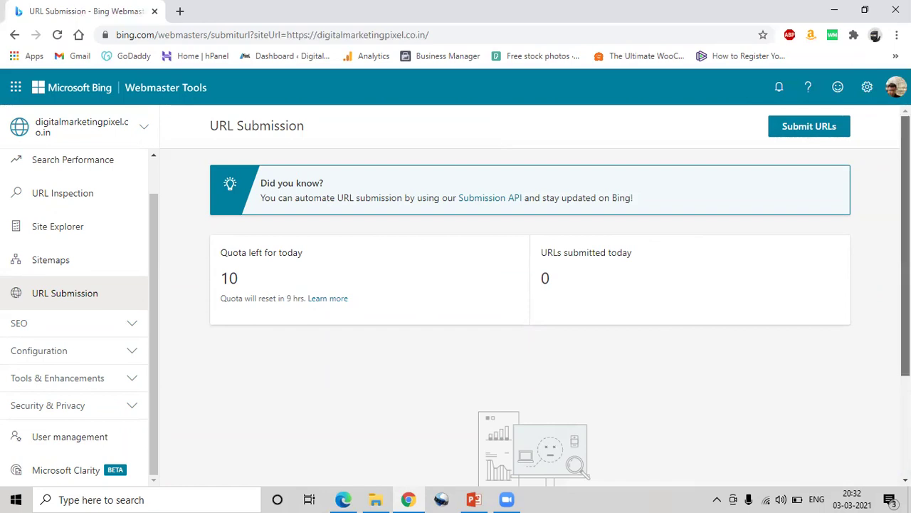
- Examine the URL Submission page for the remaining daily quota, its reset time and the submission history
scroll(530, 306, "down", 2)
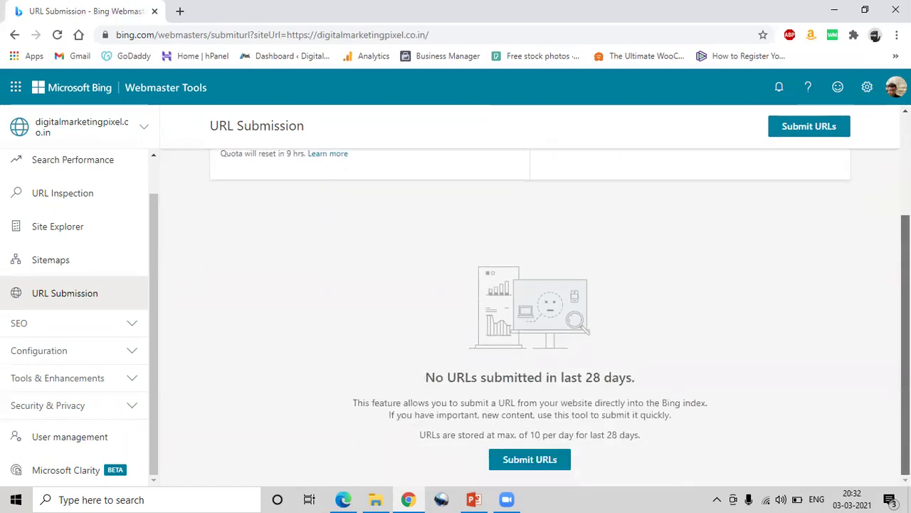
scroll(401, 378, "up", 2)
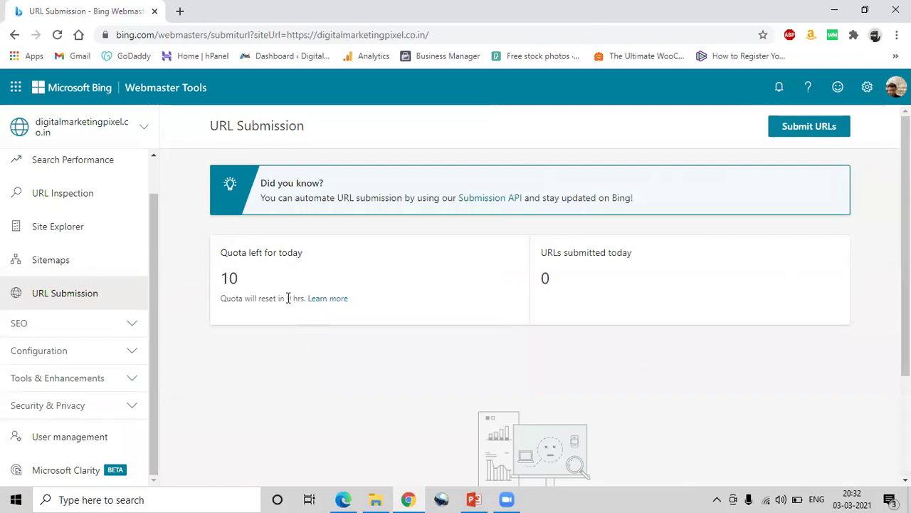
left_click_drag(287, 297, 305, 299)
left_click(305, 299)
left_click_drag(248, 282, 206, 275)
left_click(289, 272)
left_click(207, 275)
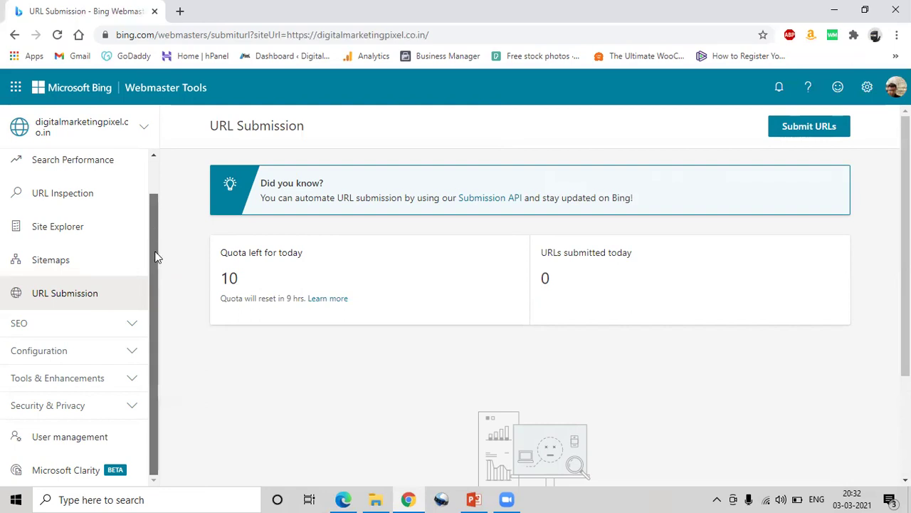
- Expand the SEO section and view the suggested keywords in Keyword Research, followed by the SEO Reports page
left_click(83, 323)
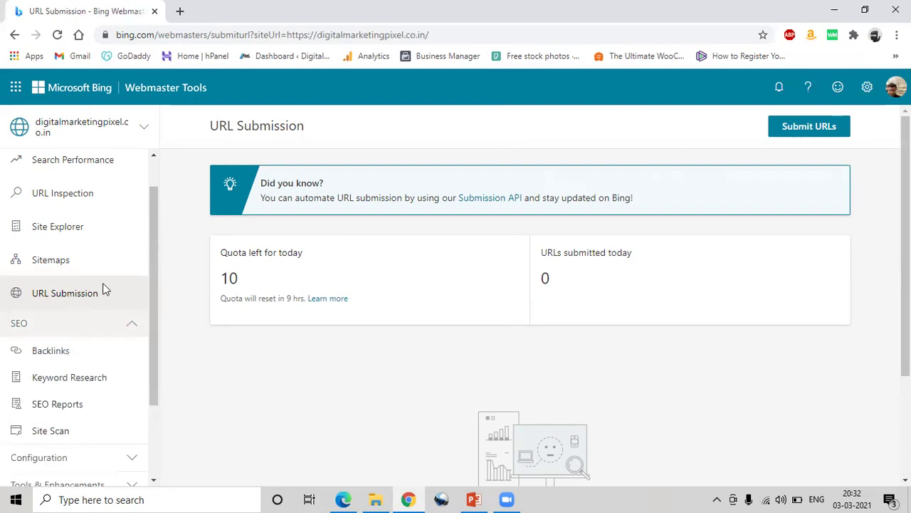
left_click_drag(158, 223, 144, 309)
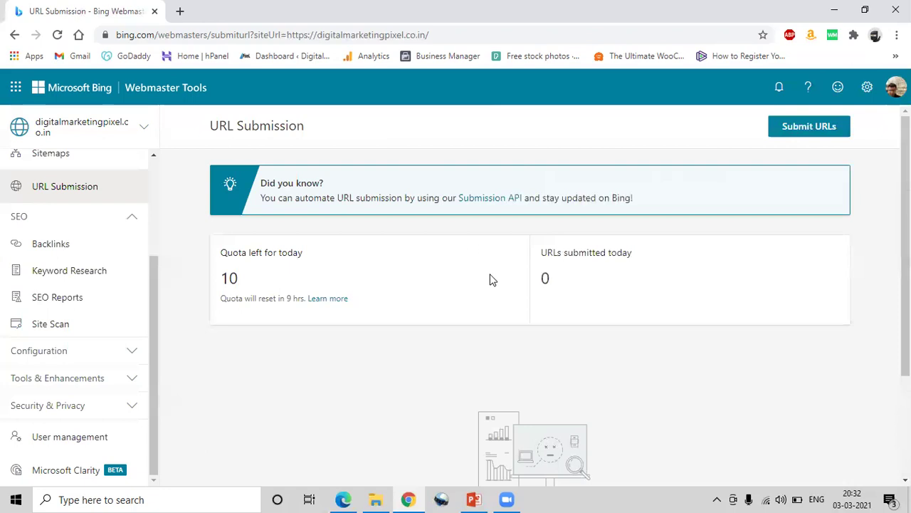
left_click(66, 280)
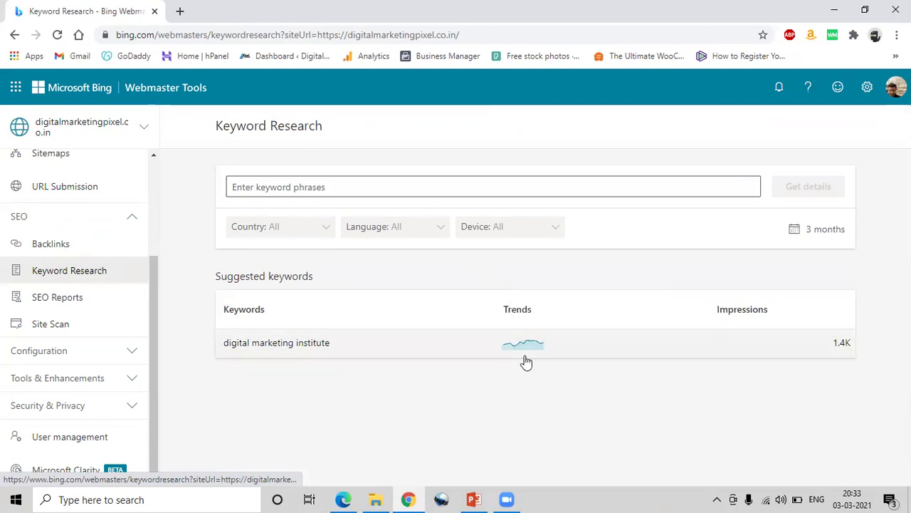
mouse_move(524, 351)
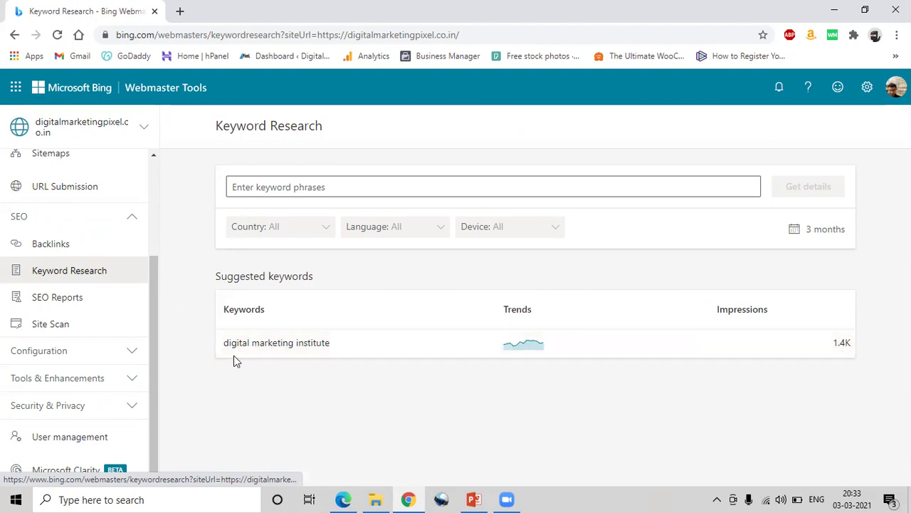
left_click(57, 303)
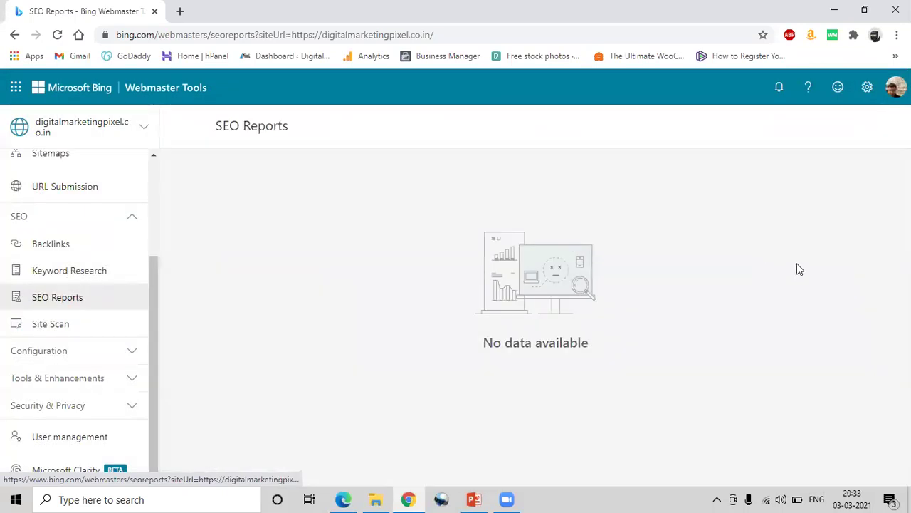
- Open the test 1 scan in Site Scan and review its summary and list of errors, warnings and notices
left_click(45, 329)
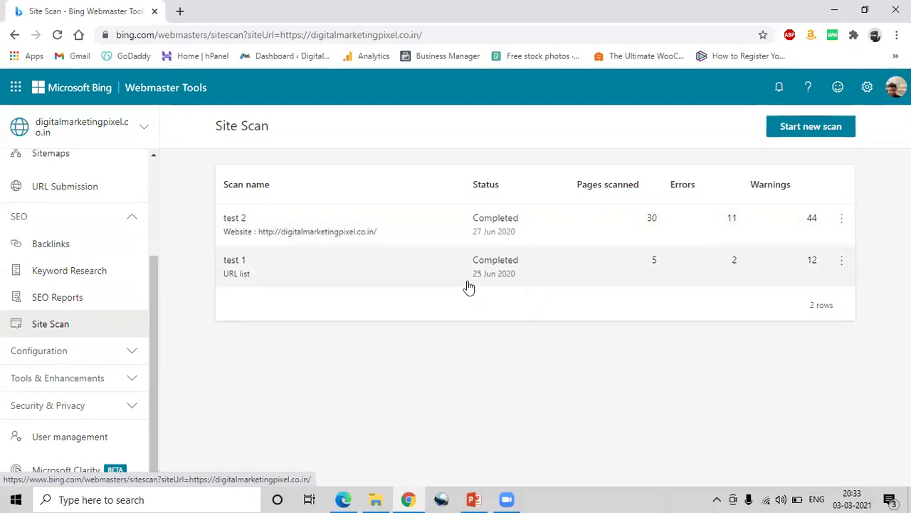
left_click_drag(473, 283, 533, 277)
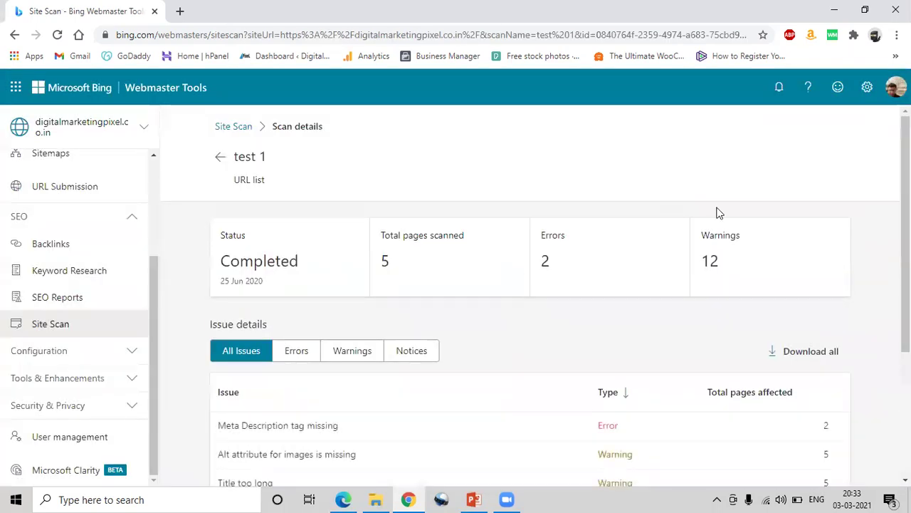
scroll(531, 342, "down", 1)
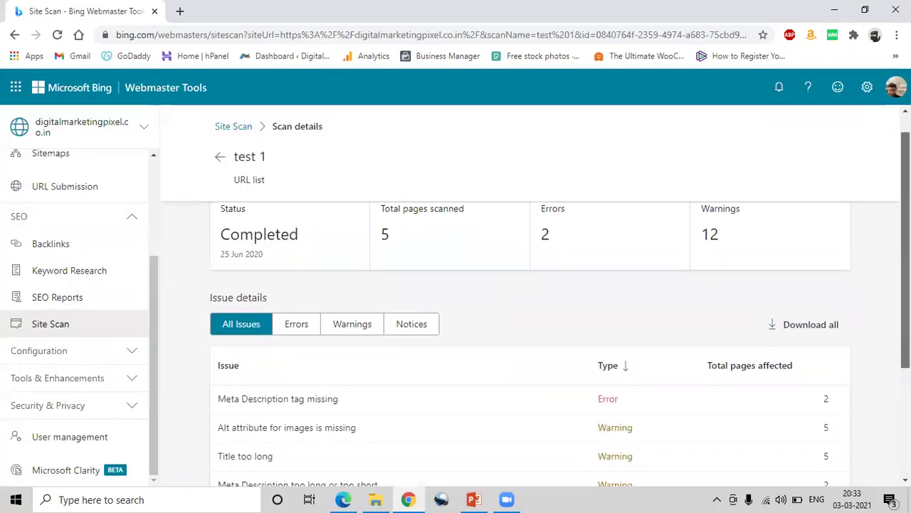
scroll(530, 341, "down", 2)
scroll(530, 342, "up", 1)
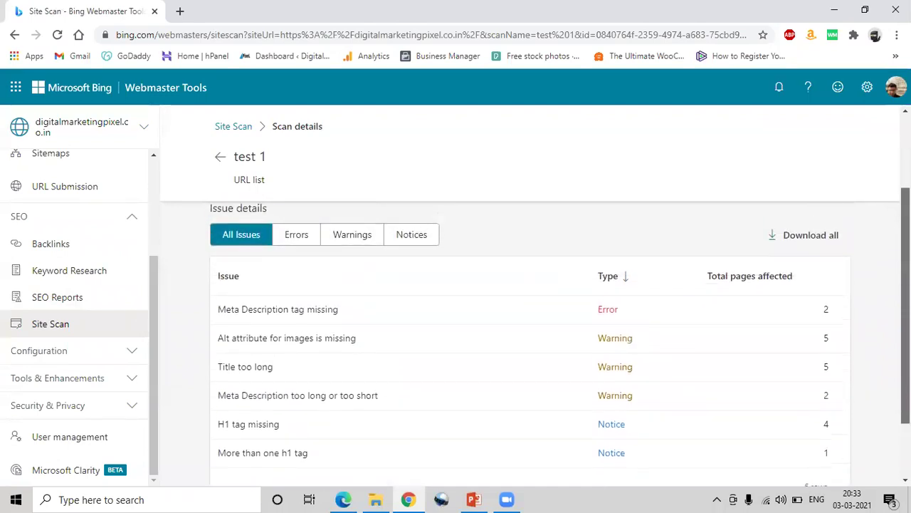
scroll(531, 342, "up", 2)
scroll(531, 342, "down", 1)
scroll(531, 342, "up", 1)
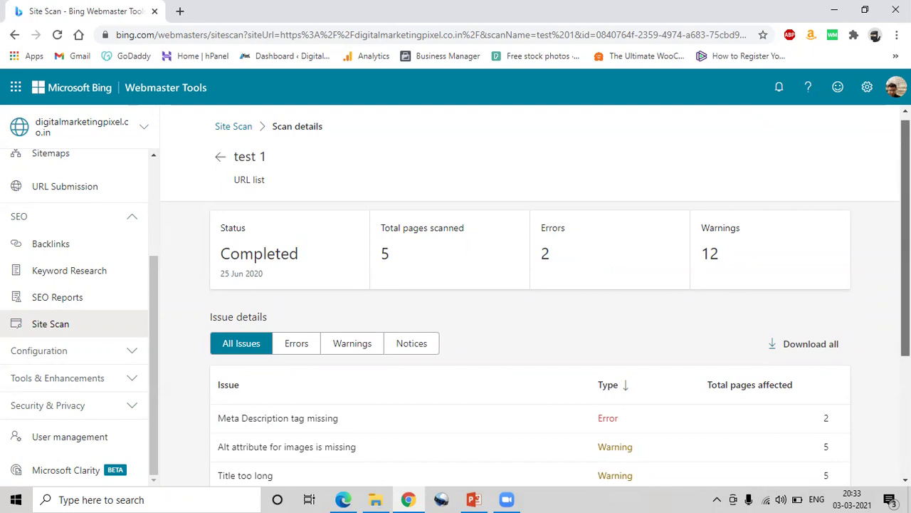
scroll(906, 235, "down", 2)
scroll(906, 234, "up", 1)
scroll(906, 235, "down", 1)
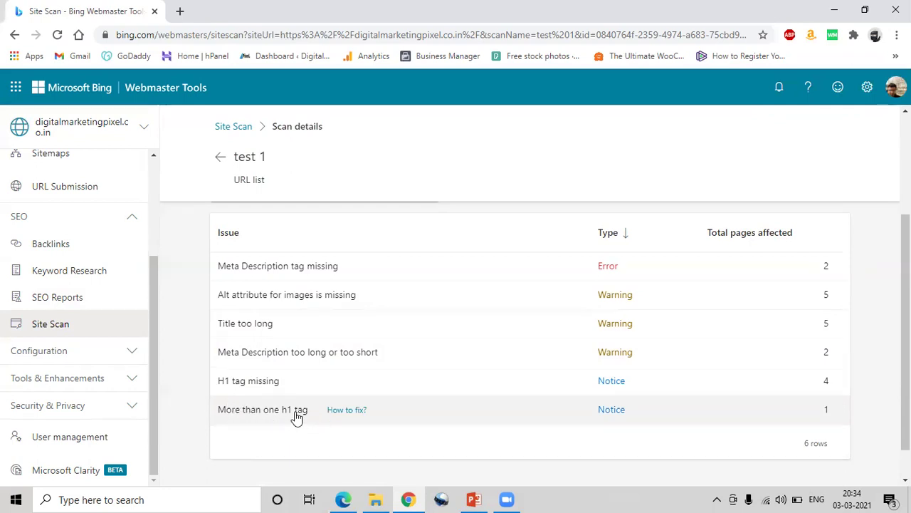
- Review the explanation and affected pages of the H1 tag missing notice, and return to the Site Scan list
left_click(249, 382)
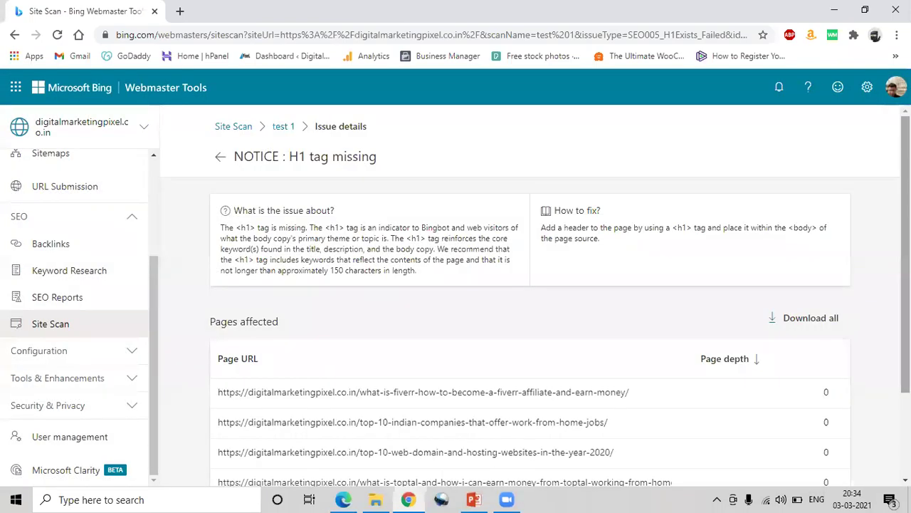
scroll(694, 308, "down", 3)
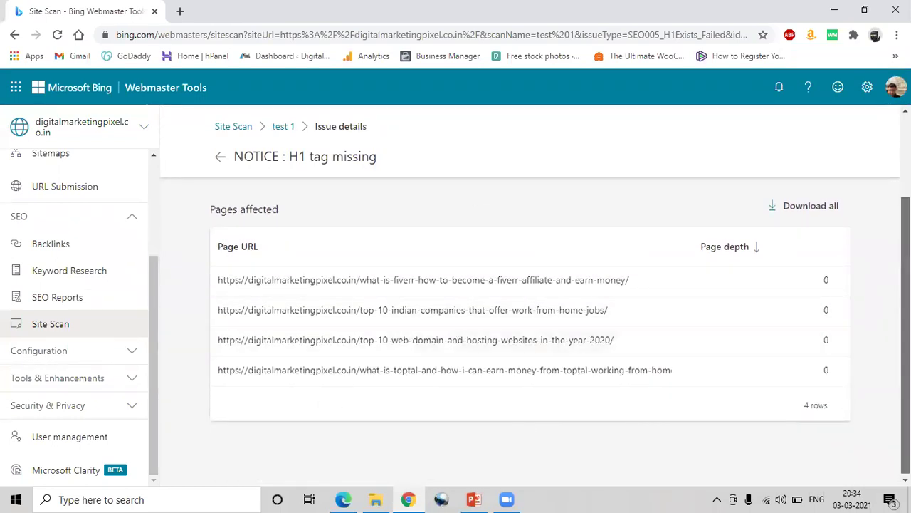
scroll(644, 346, "up", 3)
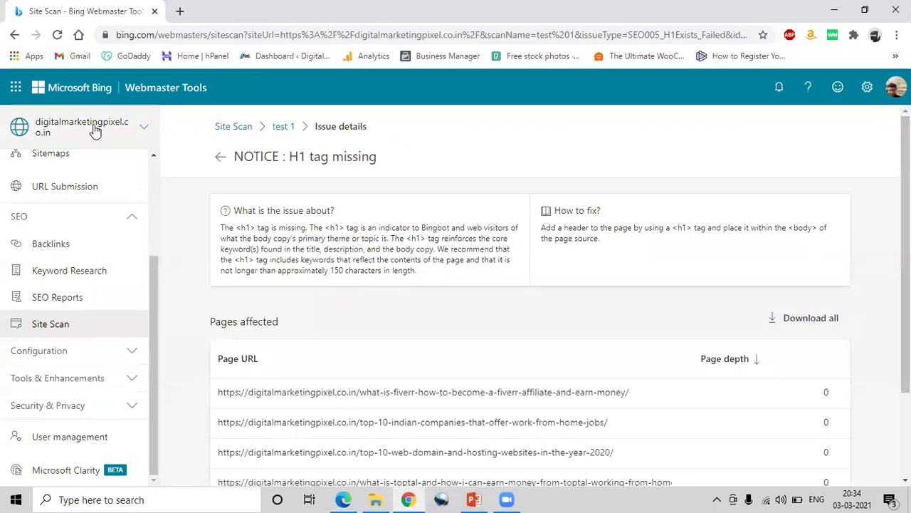
left_click(15, 35)
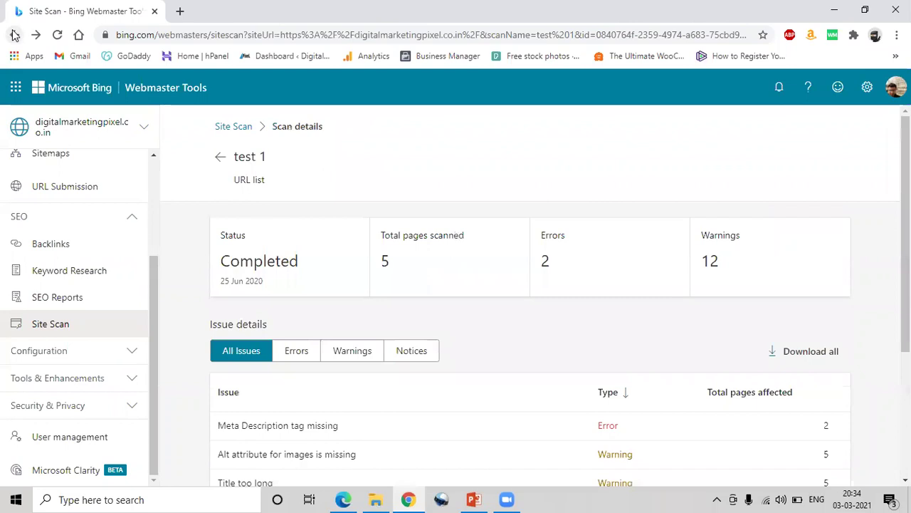
left_click(14, 35)
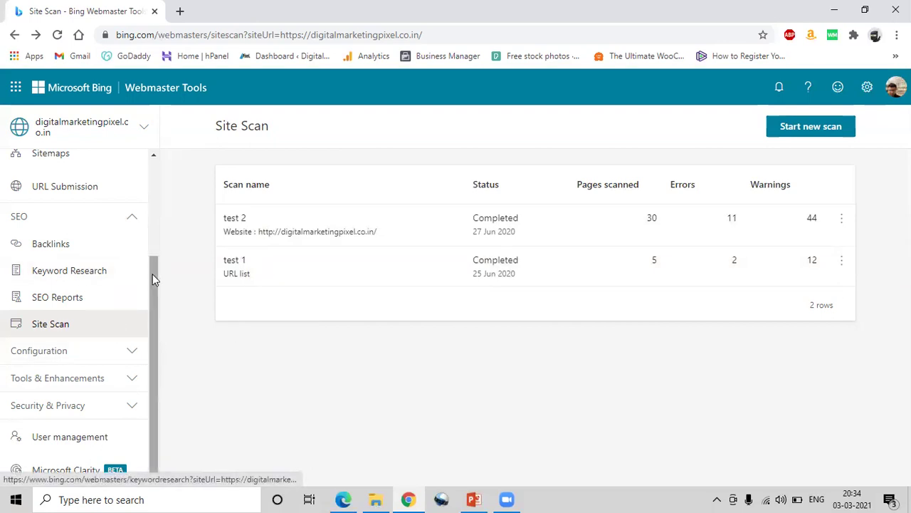
- Expand the Configuration section and look over the time preferences and crawl settings in Crawl Control
left_click(55, 348)
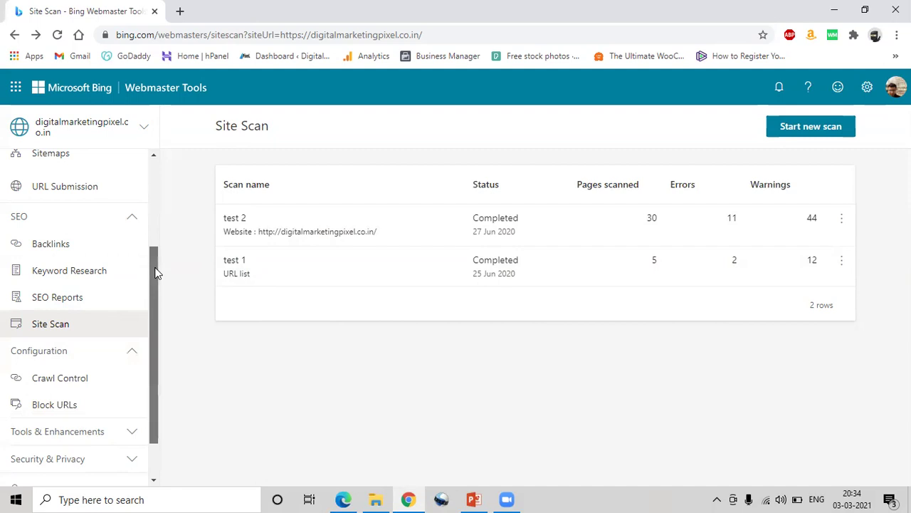
scroll(146, 340, "down", 1)
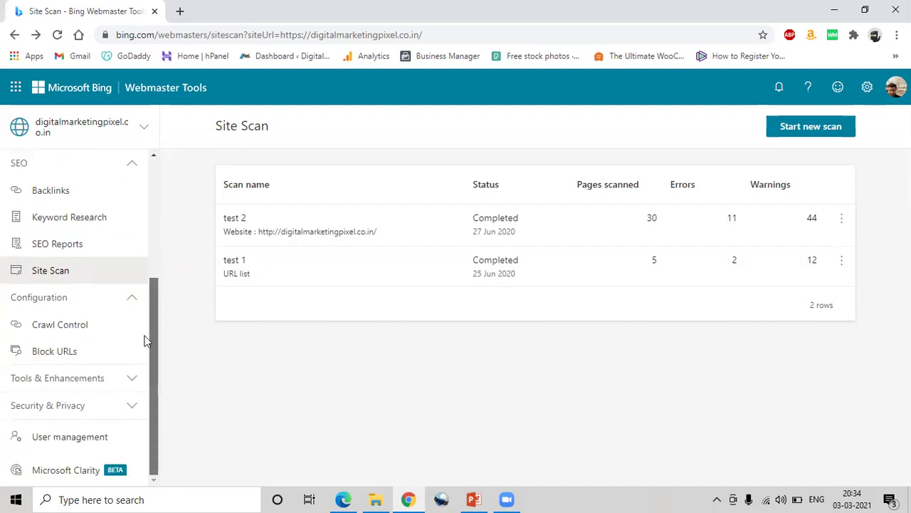
left_click(81, 328)
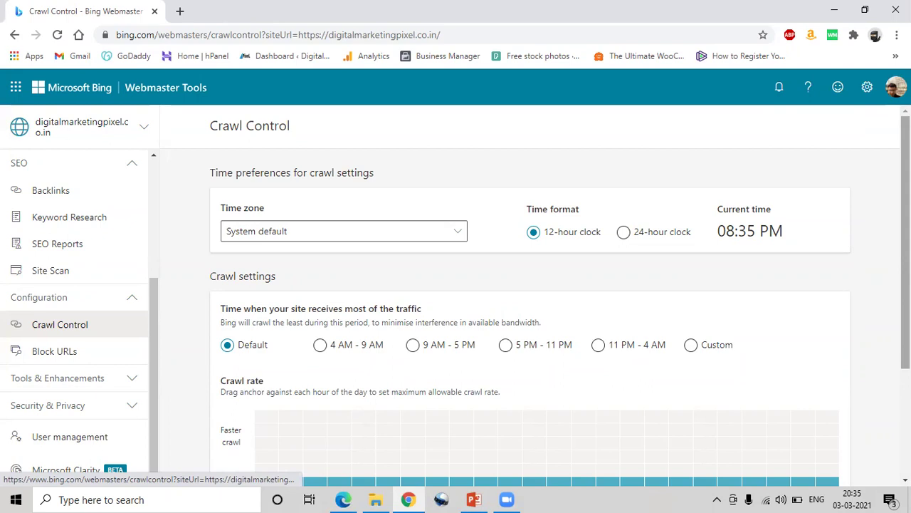
scroll(527, 299, "down", 2)
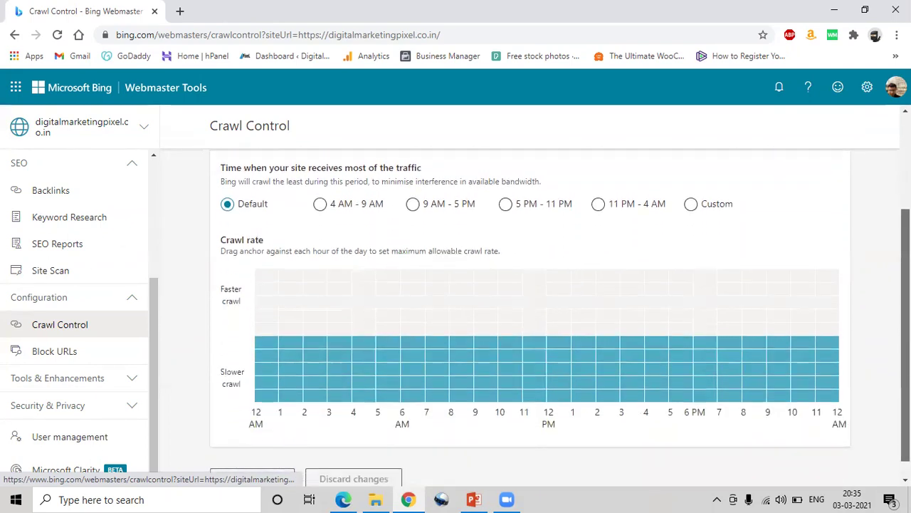
scroll(527, 299, "up", 1)
scroll(744, 219, "up", 1)
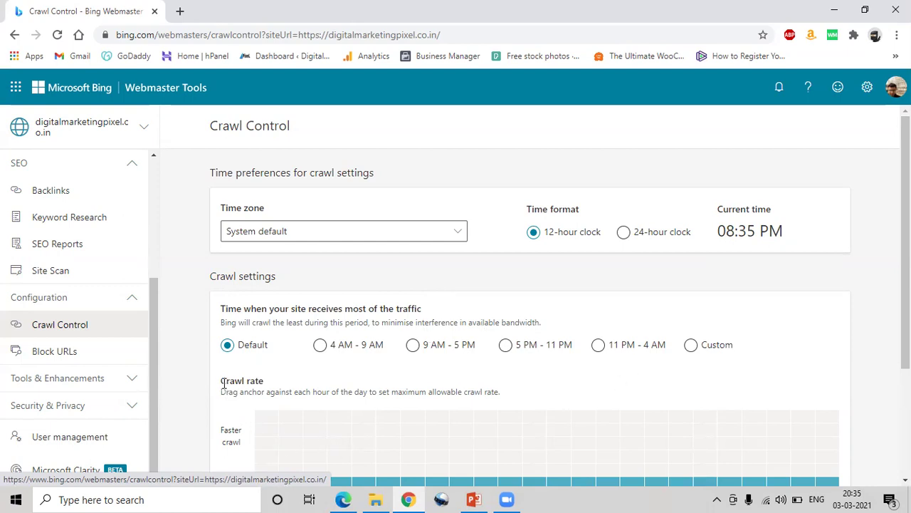
- Read the crawl rate instructions and examine the hourly crawl rate chart and the peak traffic time options
left_click_drag(223, 382, 256, 376)
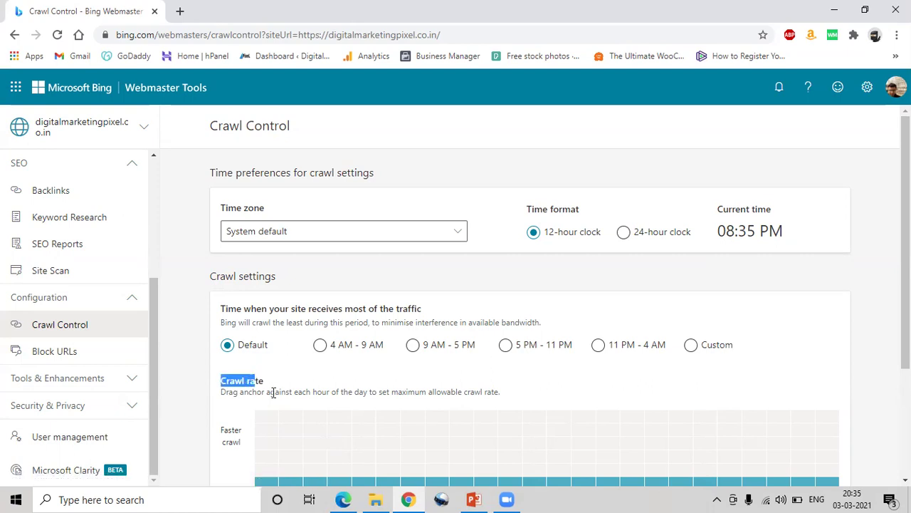
left_click(255, 393)
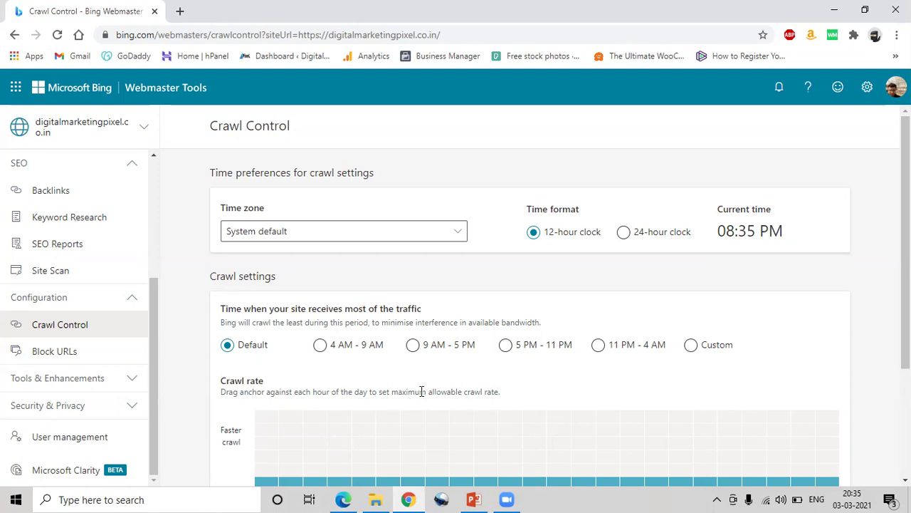
left_click_drag(391, 391, 520, 403)
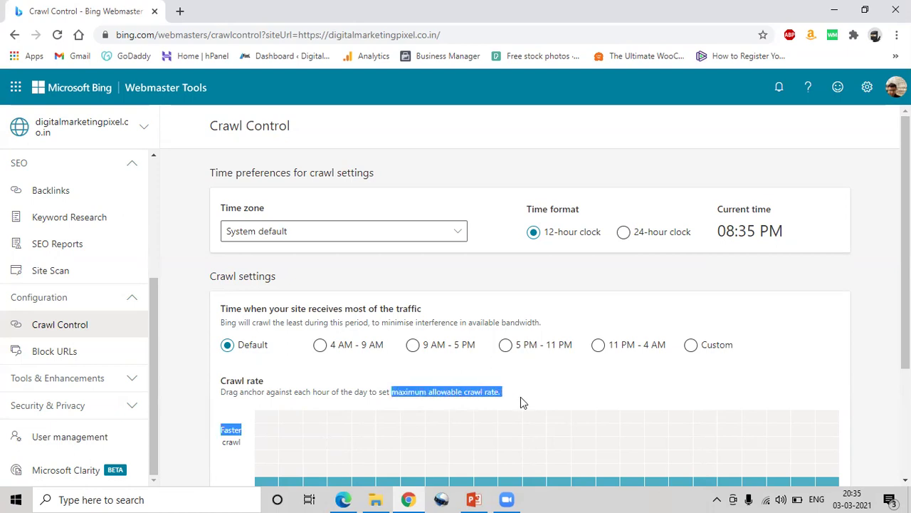
left_click(497, 404)
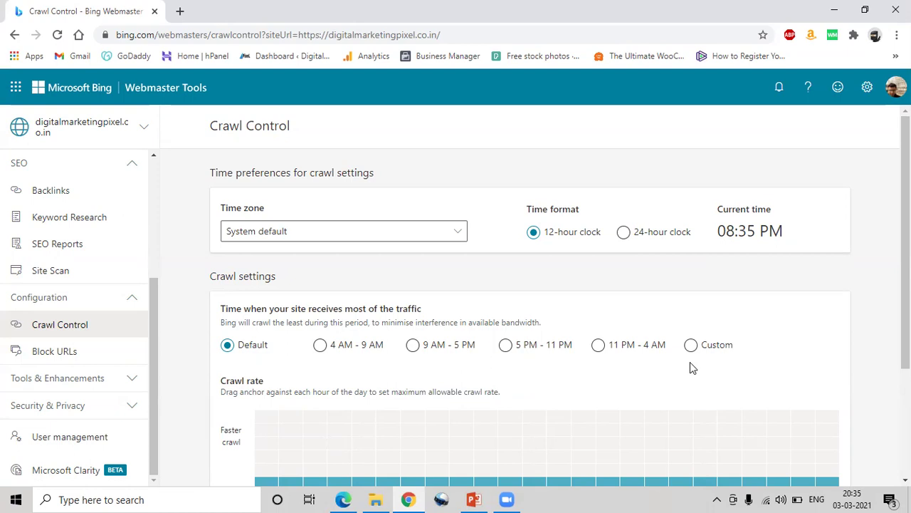
scroll(872, 354, "down", 2)
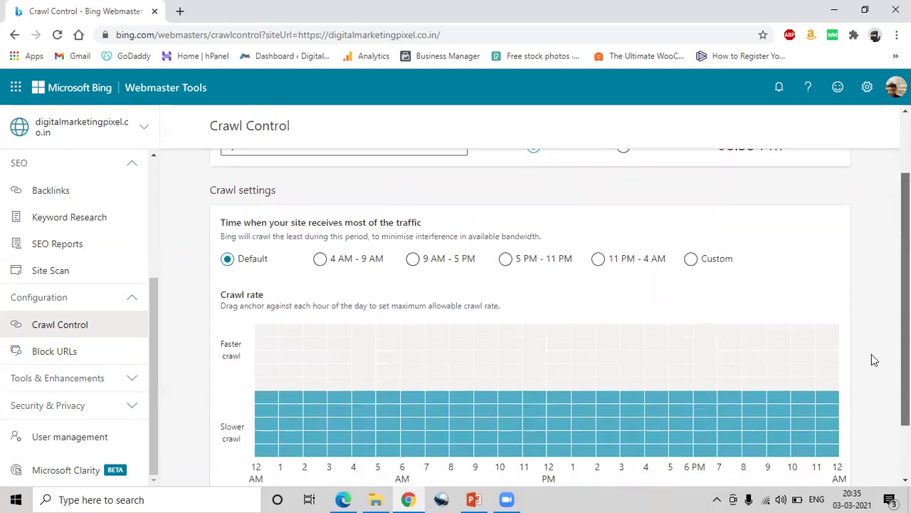
scroll(872, 354, "down", 1)
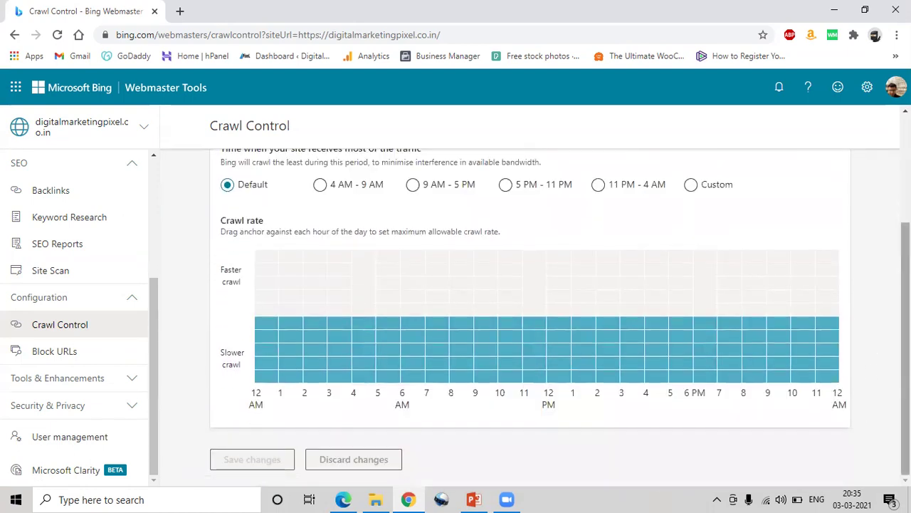
scroll(865, 429, "up", 3)
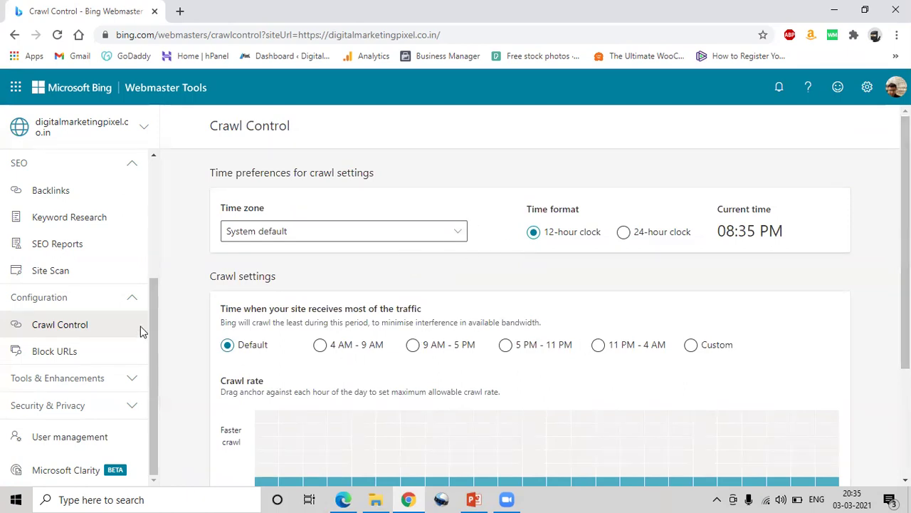
- Open the Block URLs page and bring up the form for adding a URL to block
left_click(70, 353)
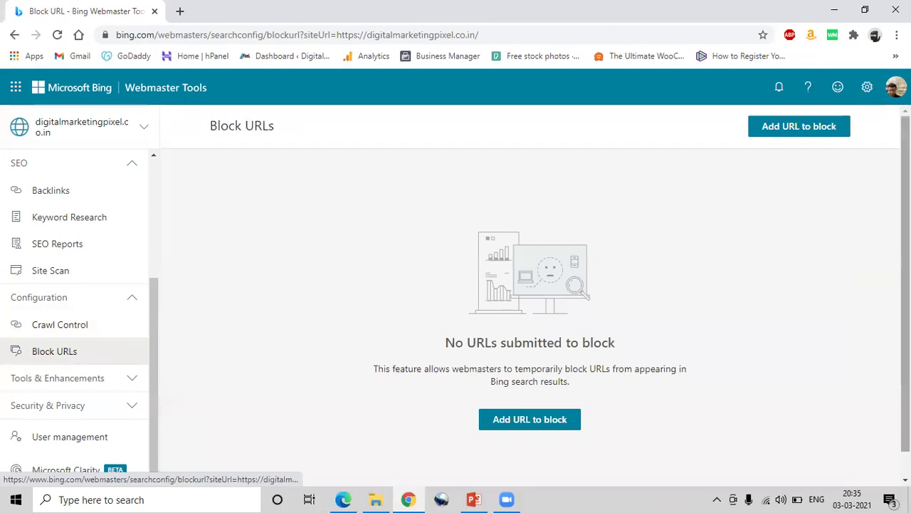
scroll(529, 299, "down", 1)
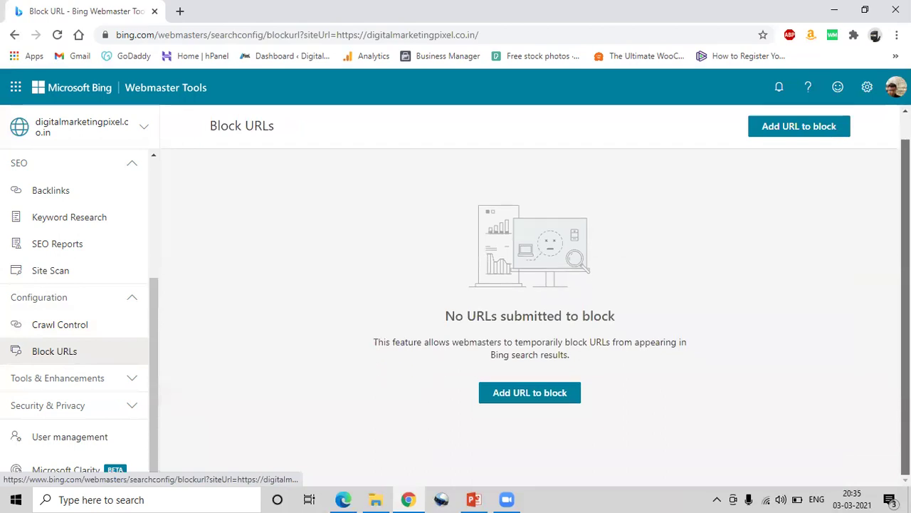
left_click(549, 402)
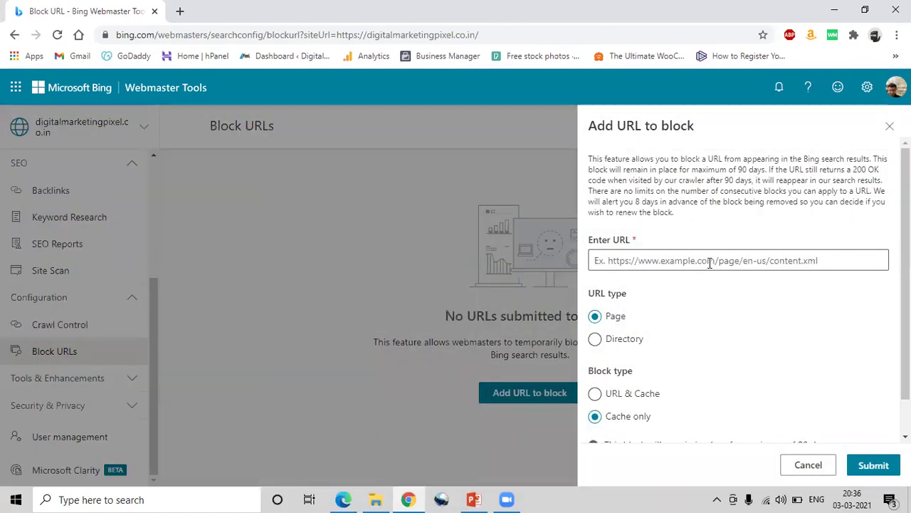
left_click(712, 261)
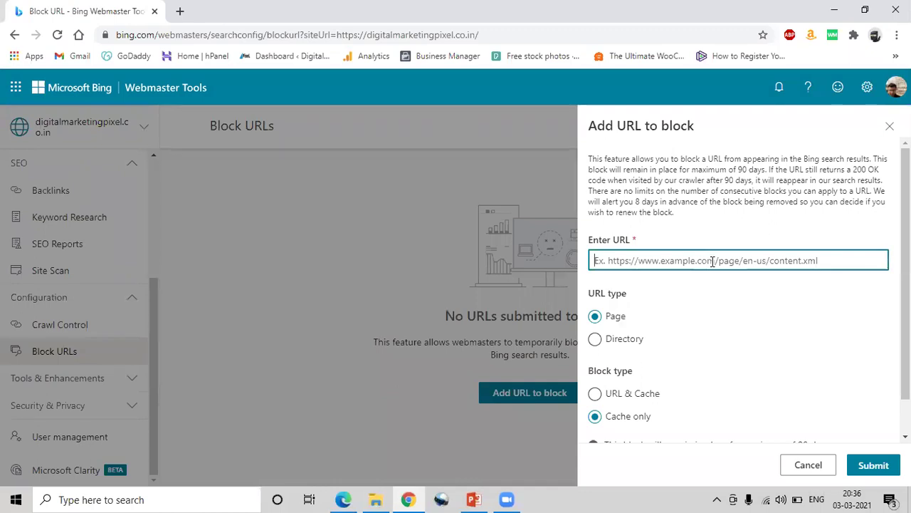
type("http://w")
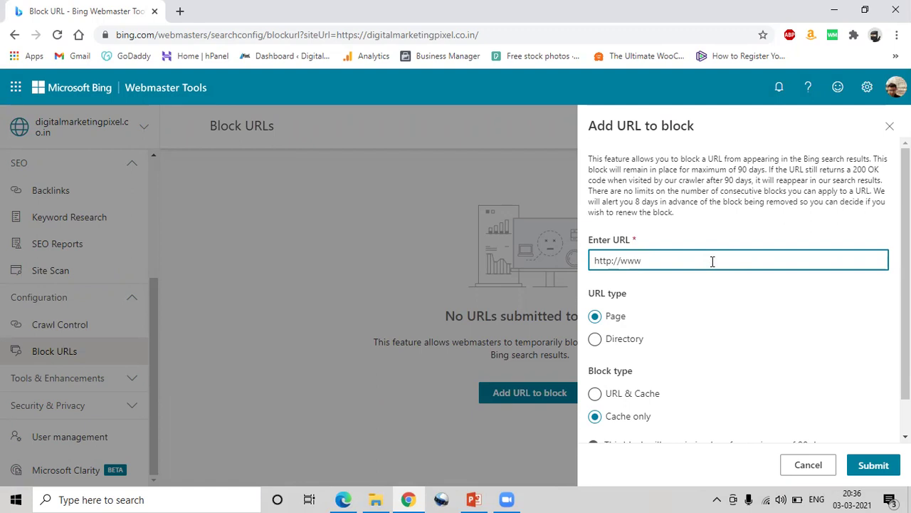
type("website.com/seo")
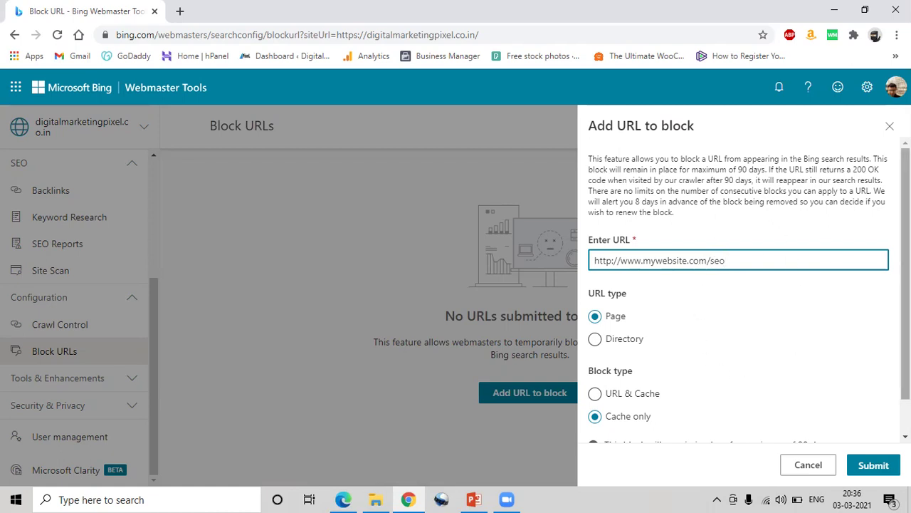
- Review the URL type, block type and block duration details, and close the form without submitting the URL
scroll(747, 291, "down", 1)
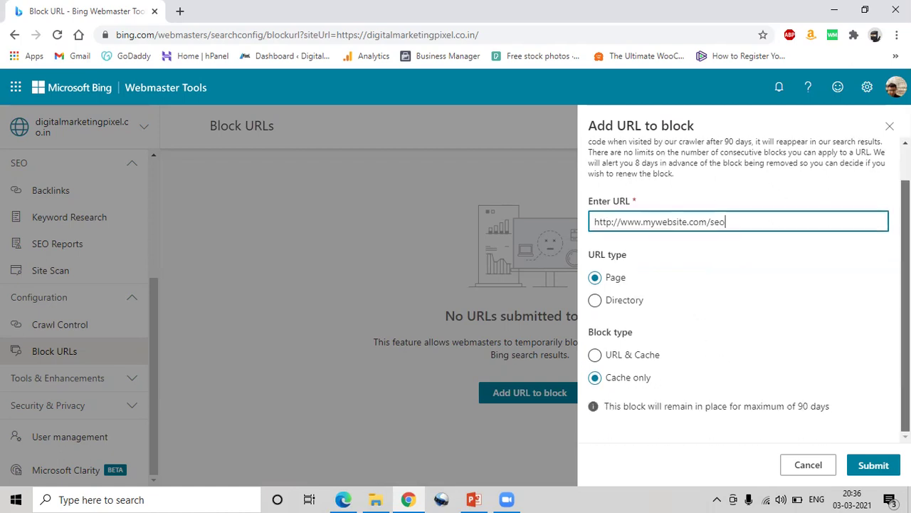
scroll(747, 285, "up", 1)
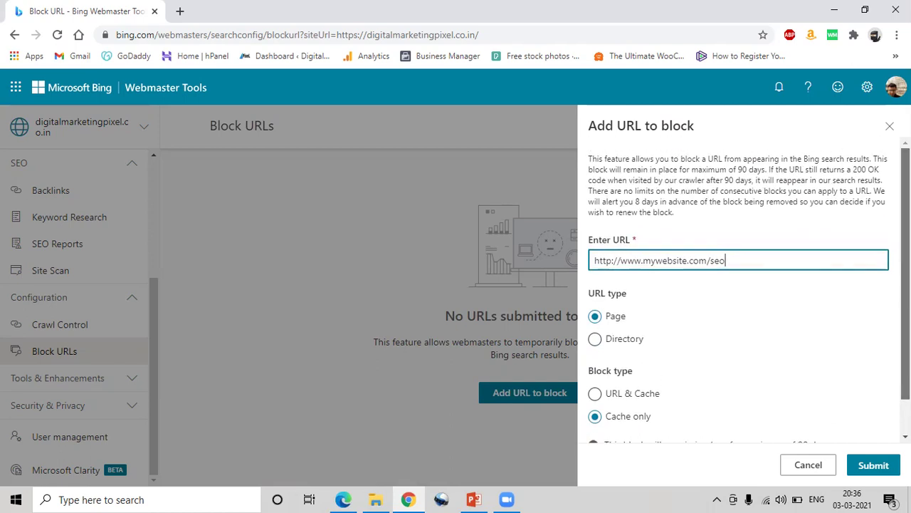
scroll(741, 285, "down", 1)
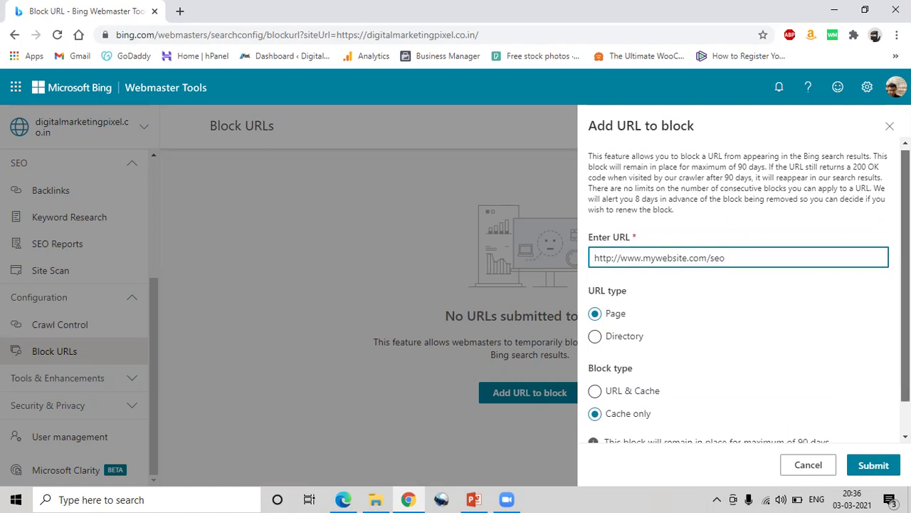
scroll(741, 292, "down", 1)
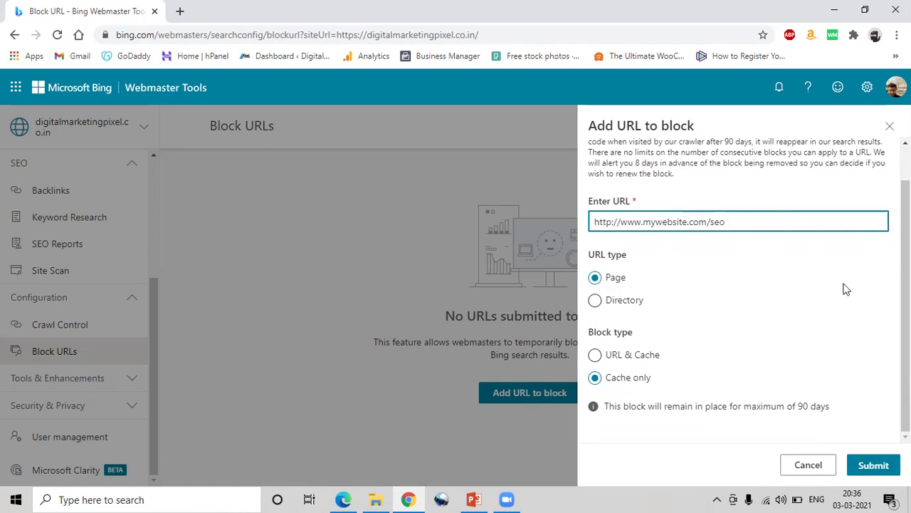
left_click(890, 126)
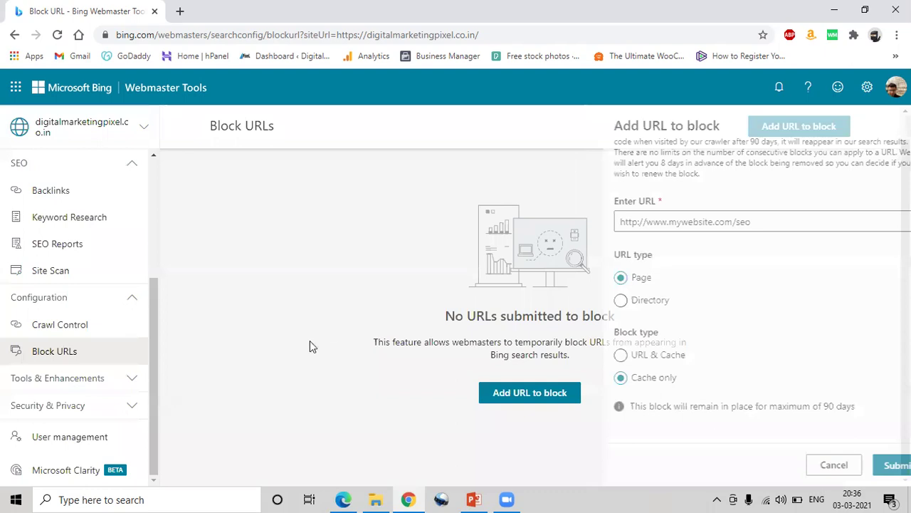